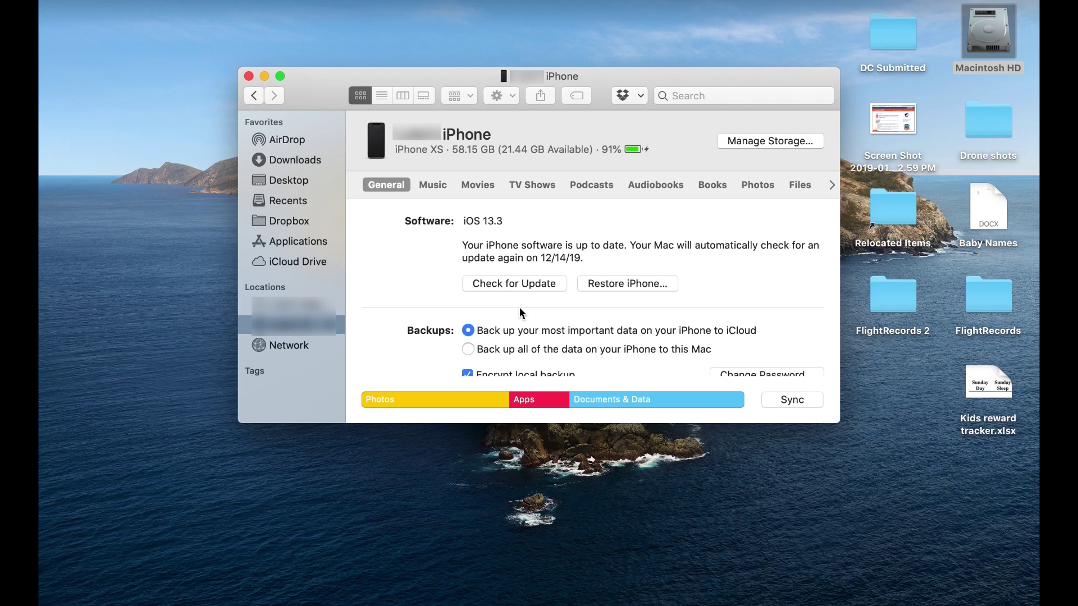
# List the iPhone's app files and expand the DJI GO 4 entry
pyautogui.click(798, 185)
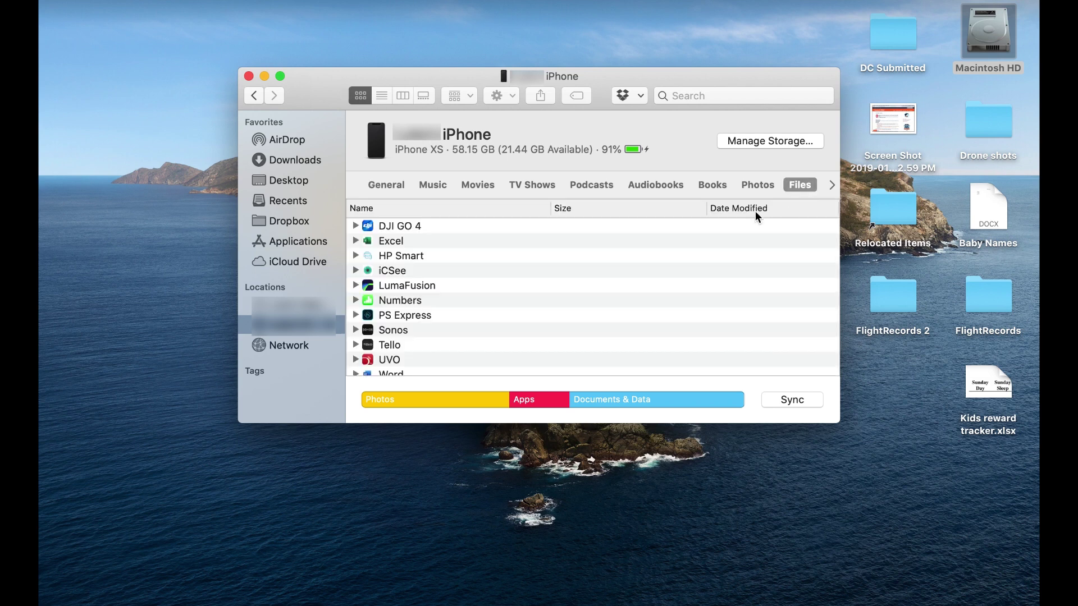
pyautogui.scroll(-1, 470, 309)
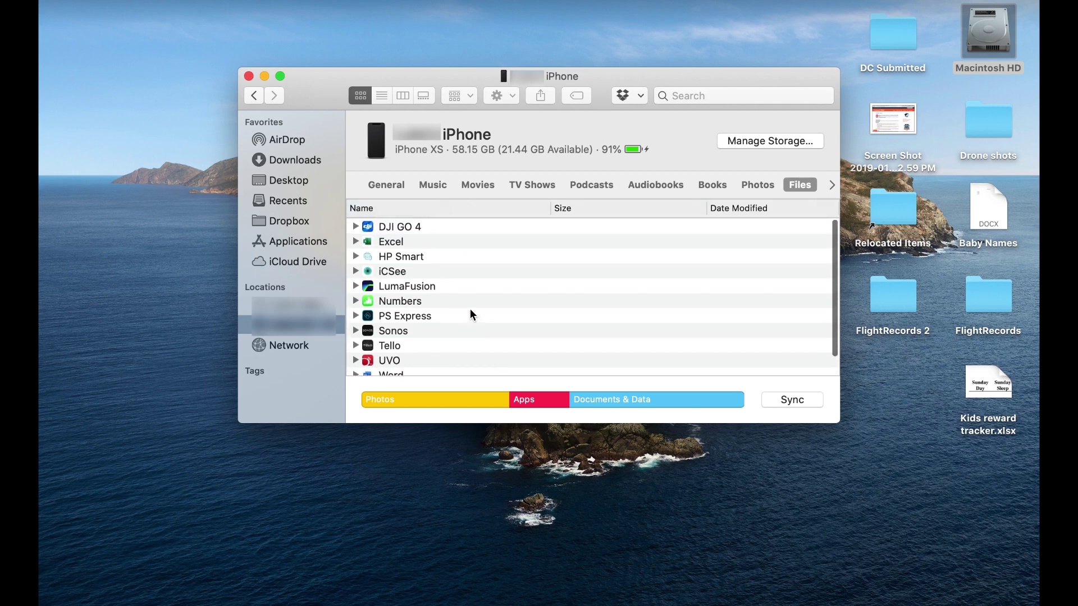
pyautogui.scroll(1, 470, 308)
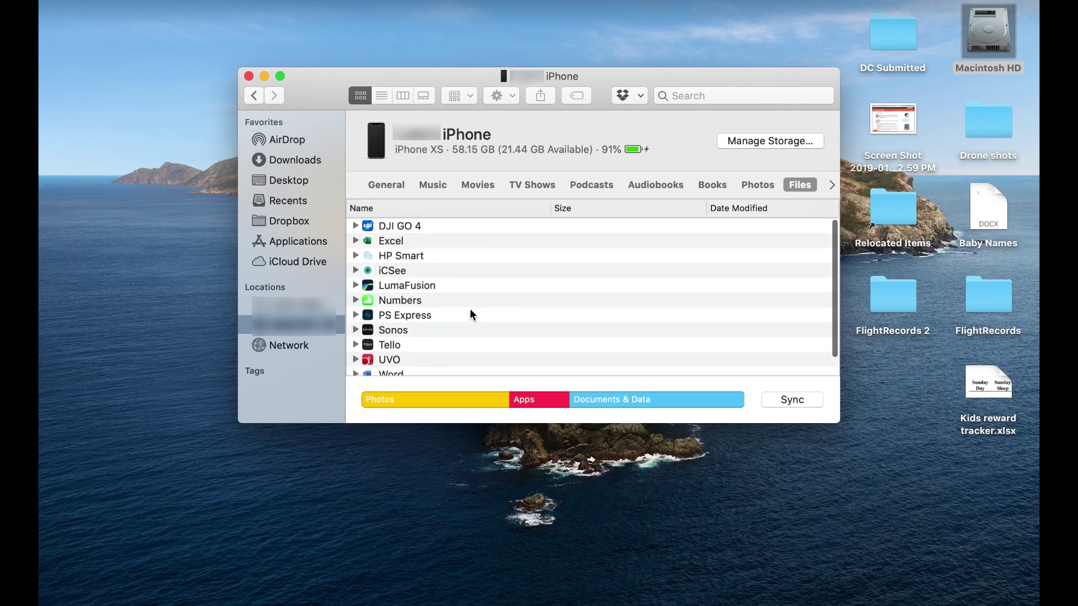
pyautogui.click(355, 226)
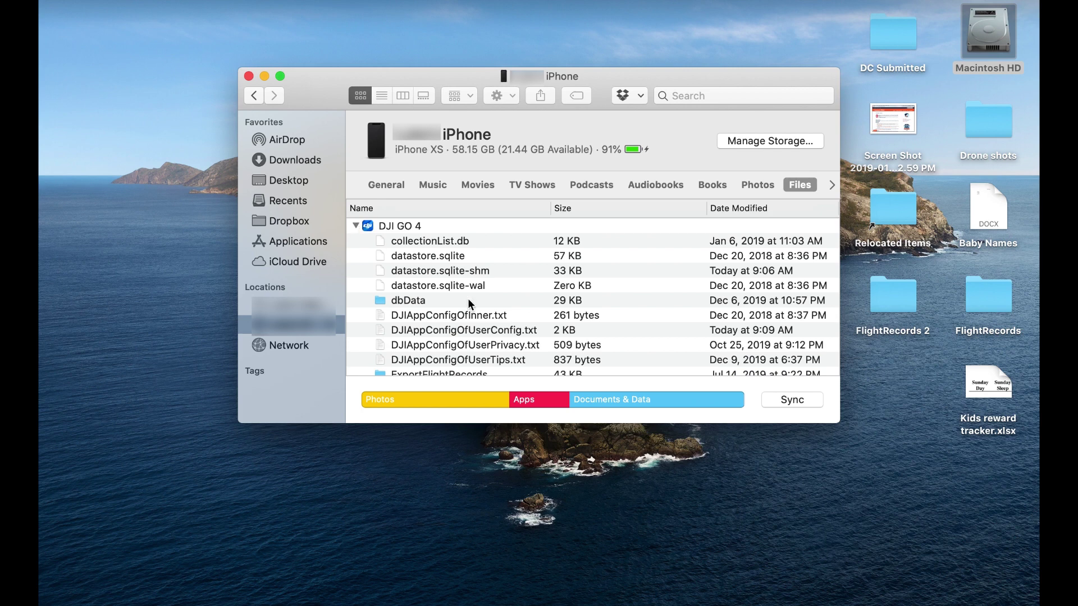
# Copy the DJI GO 4 FlightRecords folder onto the desktop
pyautogui.scroll(-5, 469, 303)
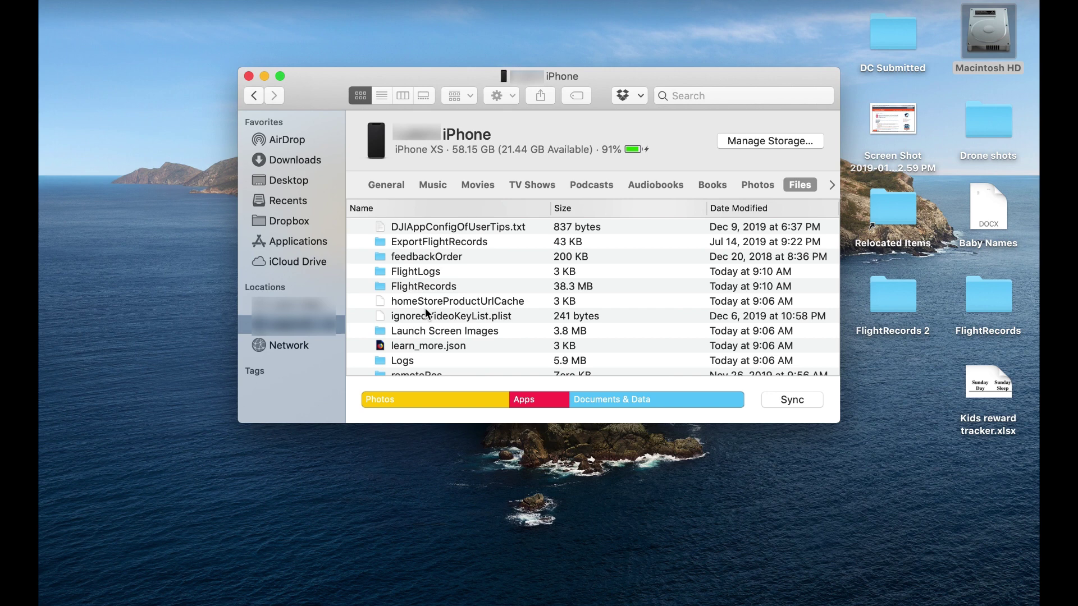
pyautogui.scroll(-3, 428, 316)
pyautogui.scroll(3, 429, 316)
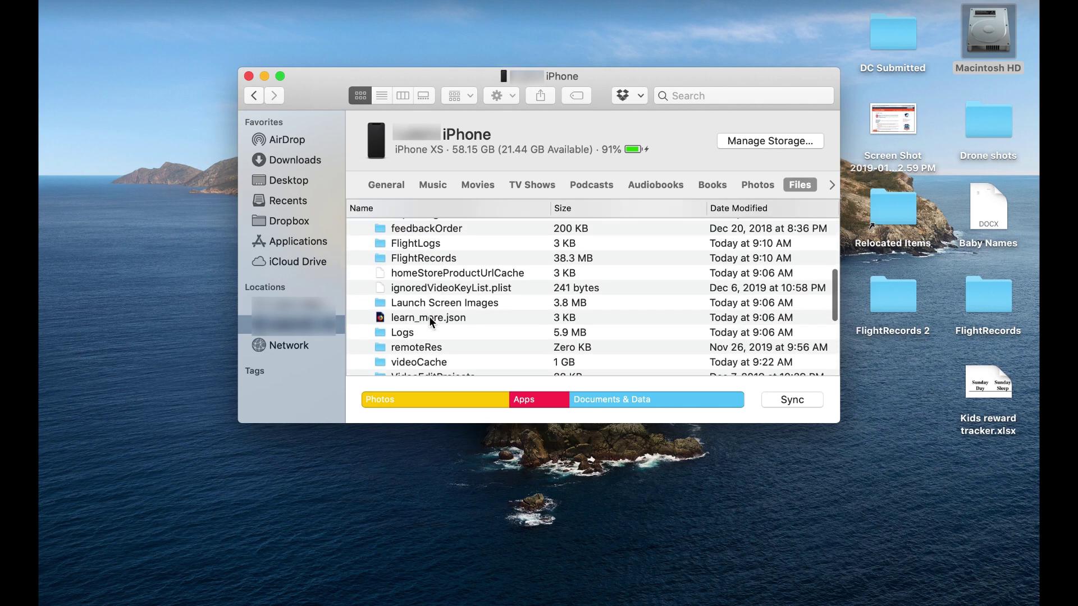
pyautogui.scroll(1, 429, 315)
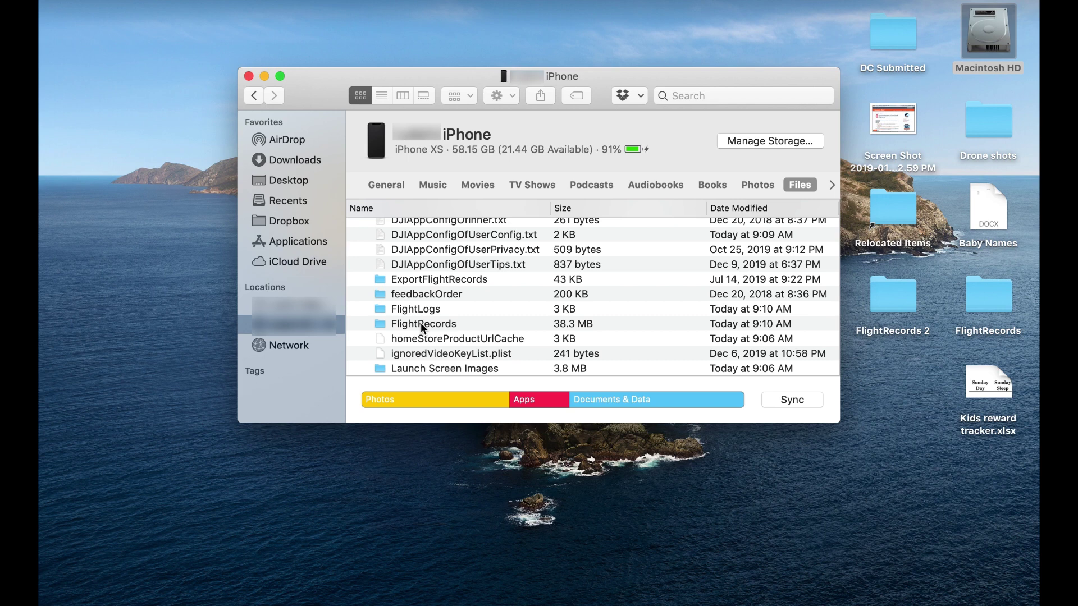
pyautogui.click(421, 324)
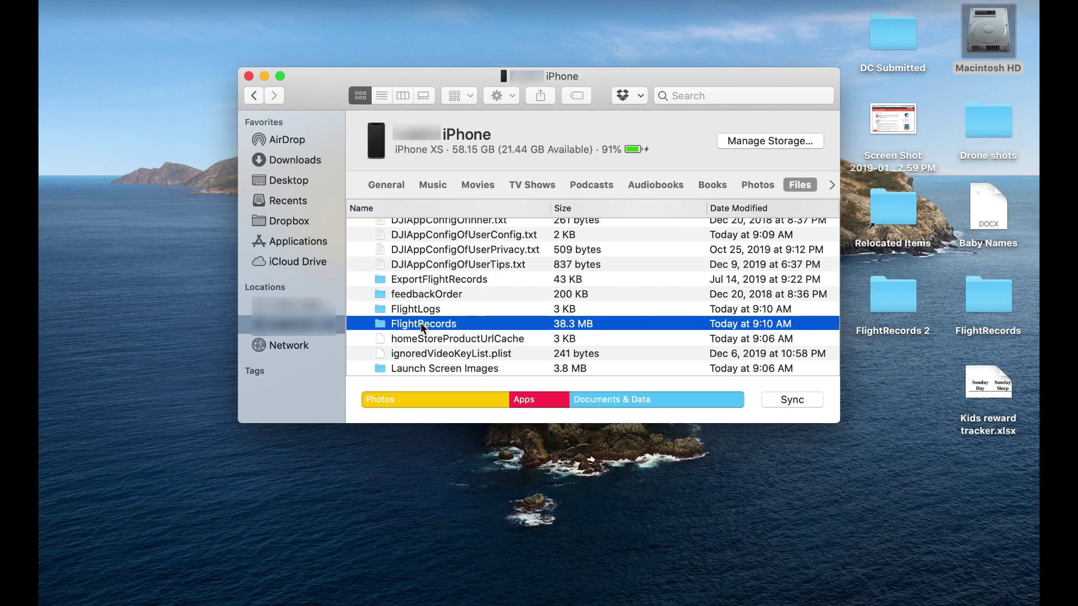
pyautogui.moveTo(420, 324)
pyautogui.mouseDown()
pyautogui.moveTo(565, 425)
pyautogui.moveTo(735, 498)
pyautogui.moveTo(594, 399)
pyautogui.moveTo(435, 321)
pyautogui.mouseUp()
# Minimize the iPhone window and open the desktop's FlightRecords 2 folder of DJI flight record files
pyautogui.click(264, 77)
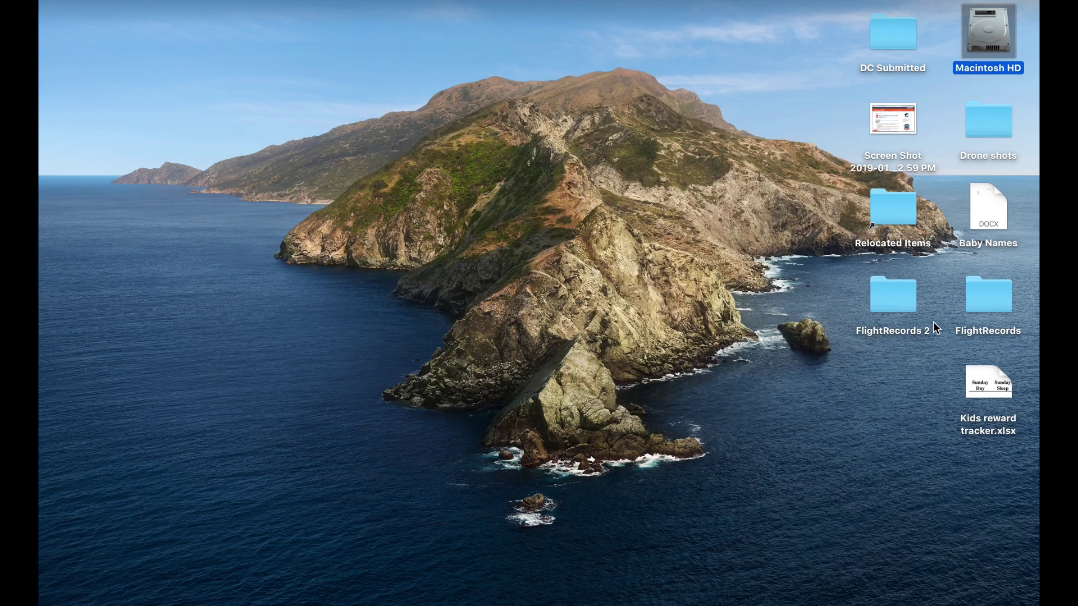
pyautogui.doubleClick(898, 304)
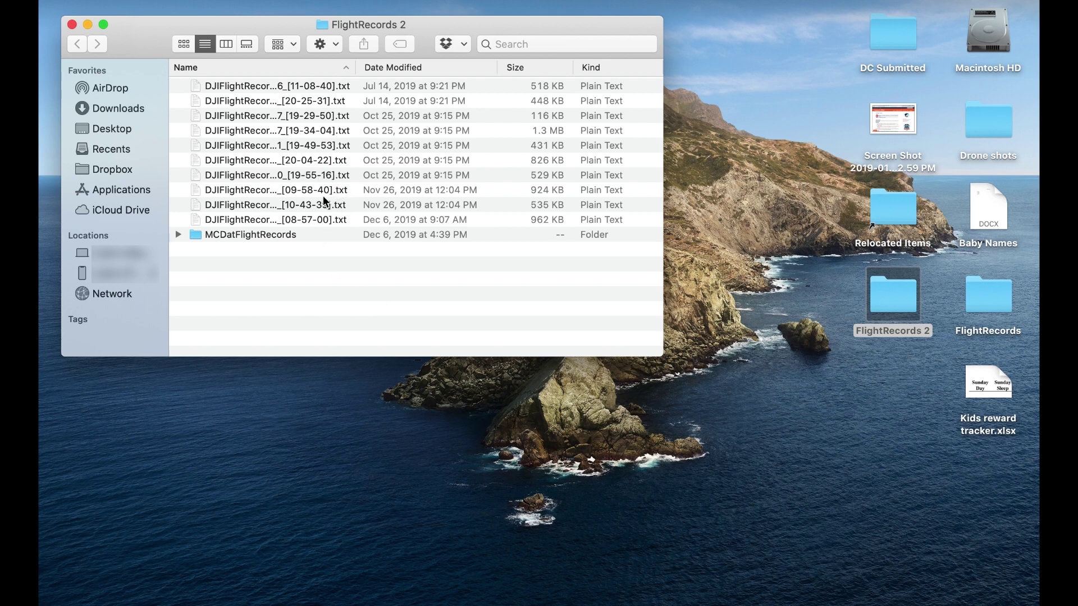
pyautogui.moveTo(405, 584)
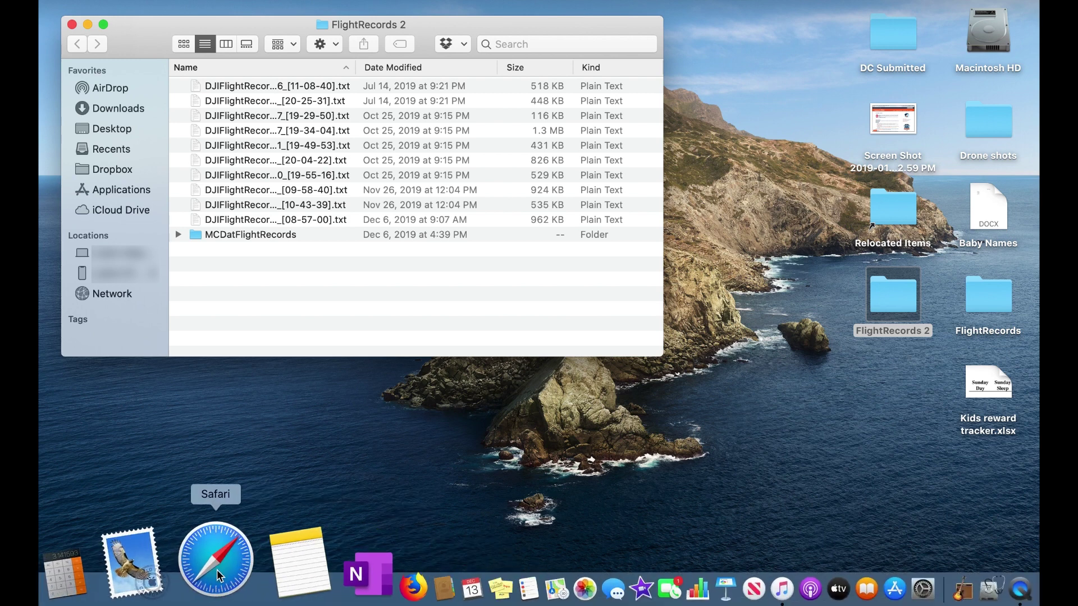
# Launch Safari, go to Airdata's My Flights, and open the My Logs flight list
pyautogui.click(217, 575)
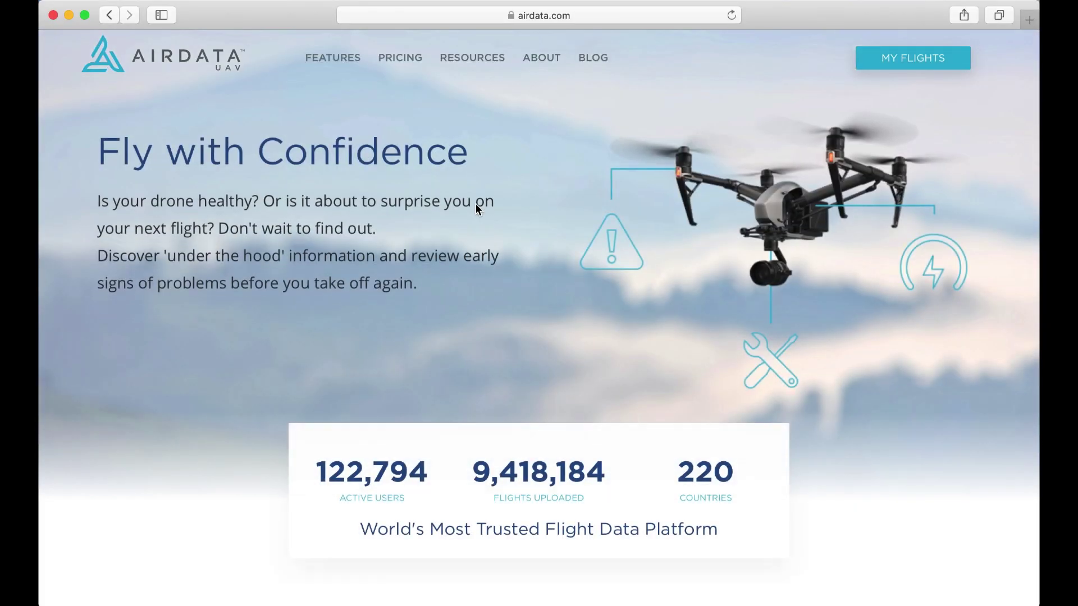
pyautogui.click(927, 61)
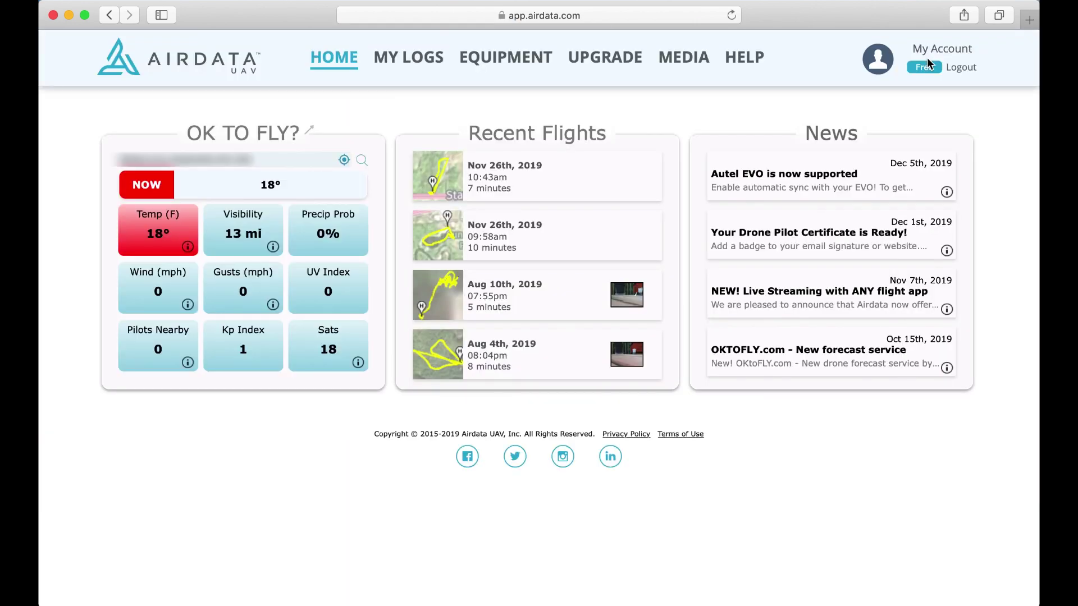
pyautogui.moveTo(503, 41)
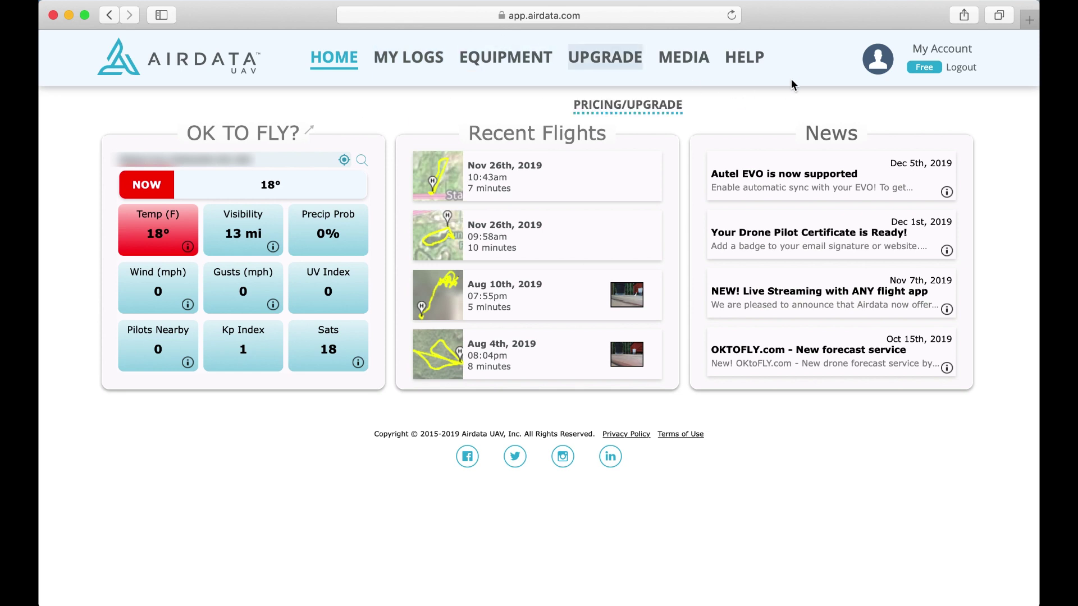
pyautogui.moveTo(534, 67)
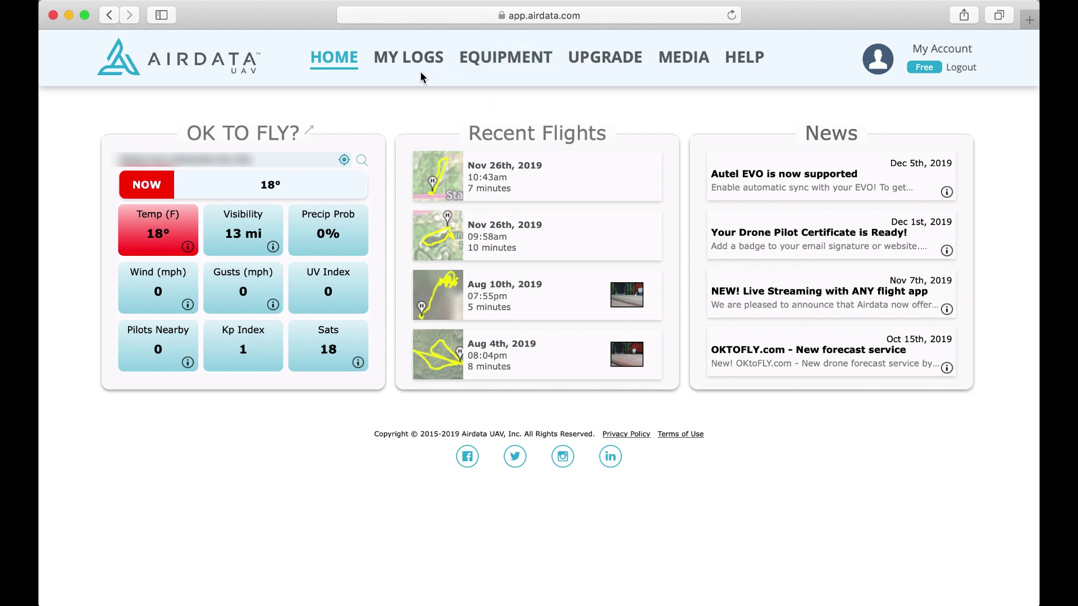
pyautogui.moveTo(420, 71)
pyautogui.click(386, 53)
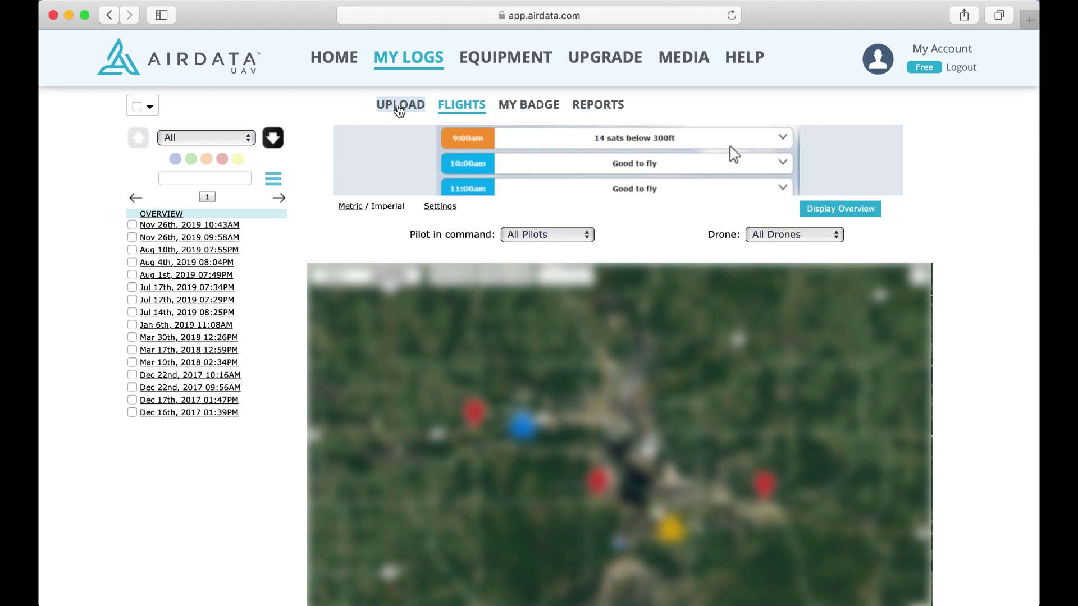
# Queue DJIFlightRecord_2019-12-06_[08-57-00].txt from Desktop > FlightRecords 2 on the Upload page
pyautogui.click(399, 108)
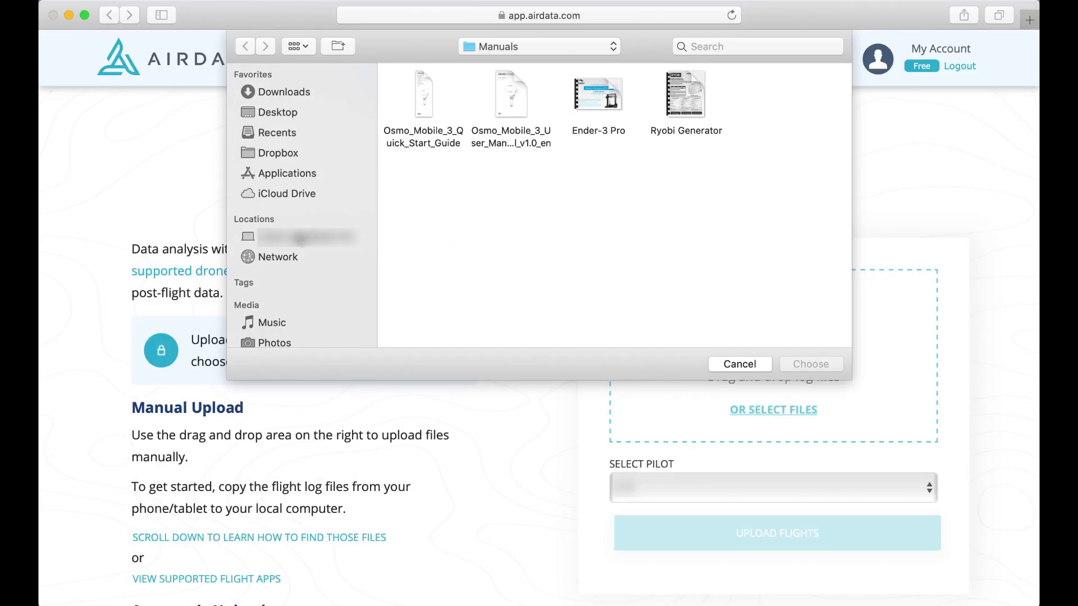
pyautogui.click(263, 113)
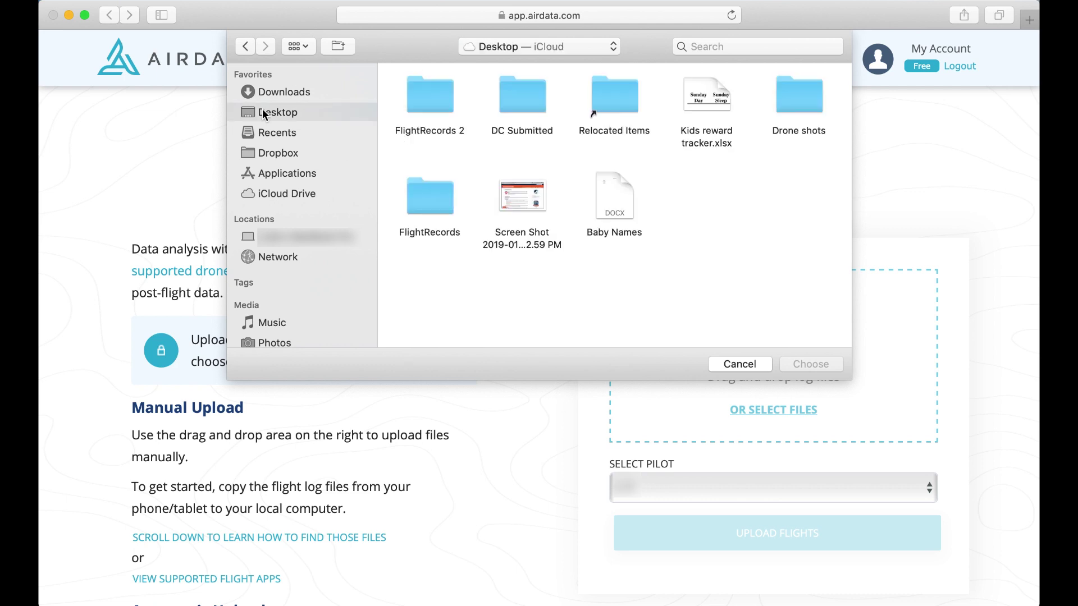
pyautogui.doubleClick(443, 96)
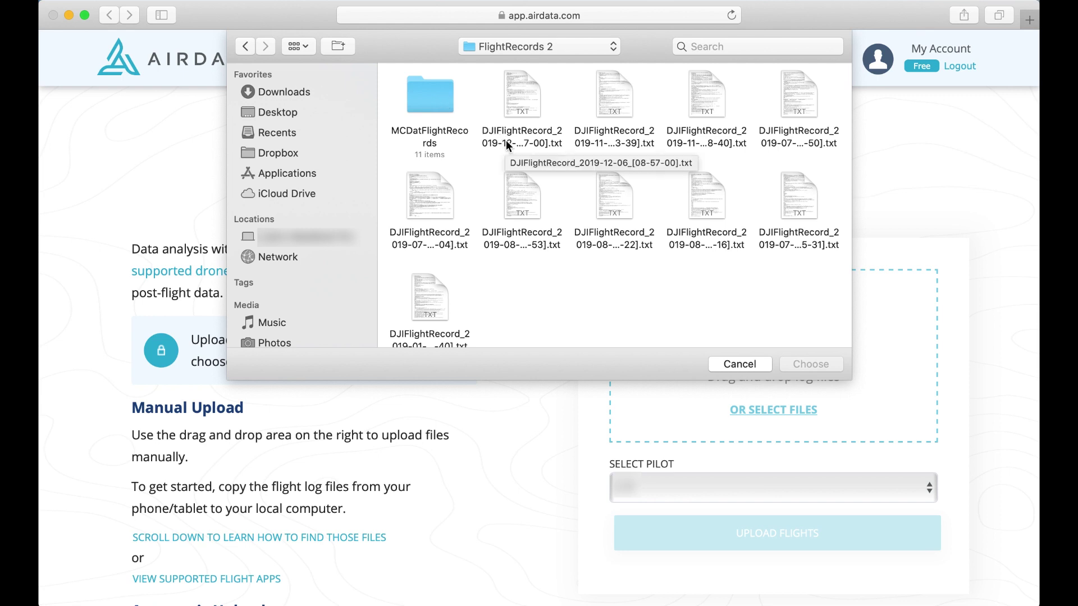
pyautogui.doubleClick(519, 103)
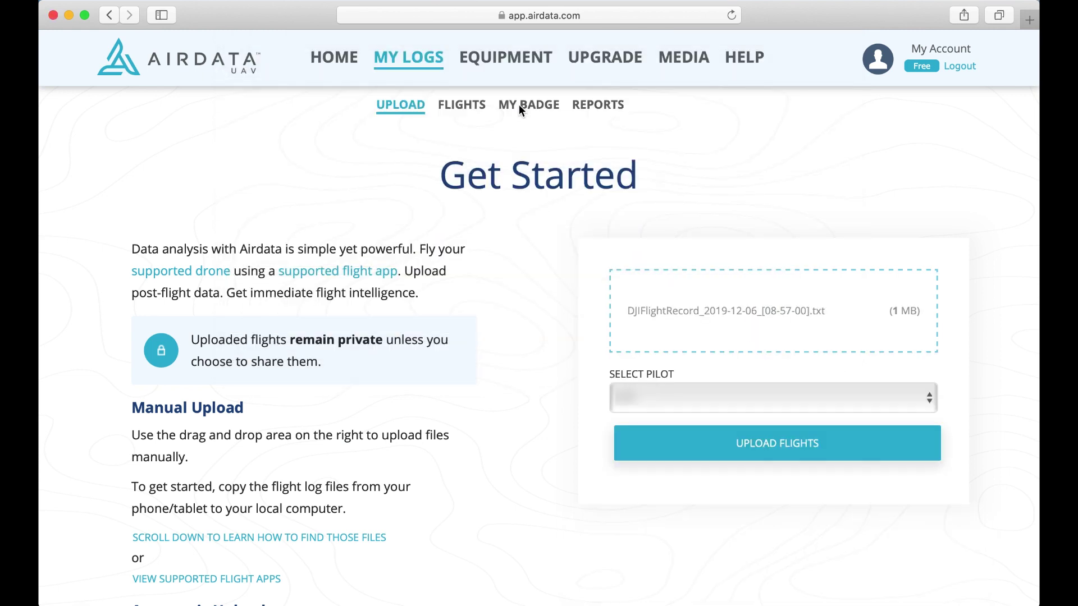
# Upload the queued Dec 6, 2019 flight log to Airdata
pyautogui.click(817, 453)
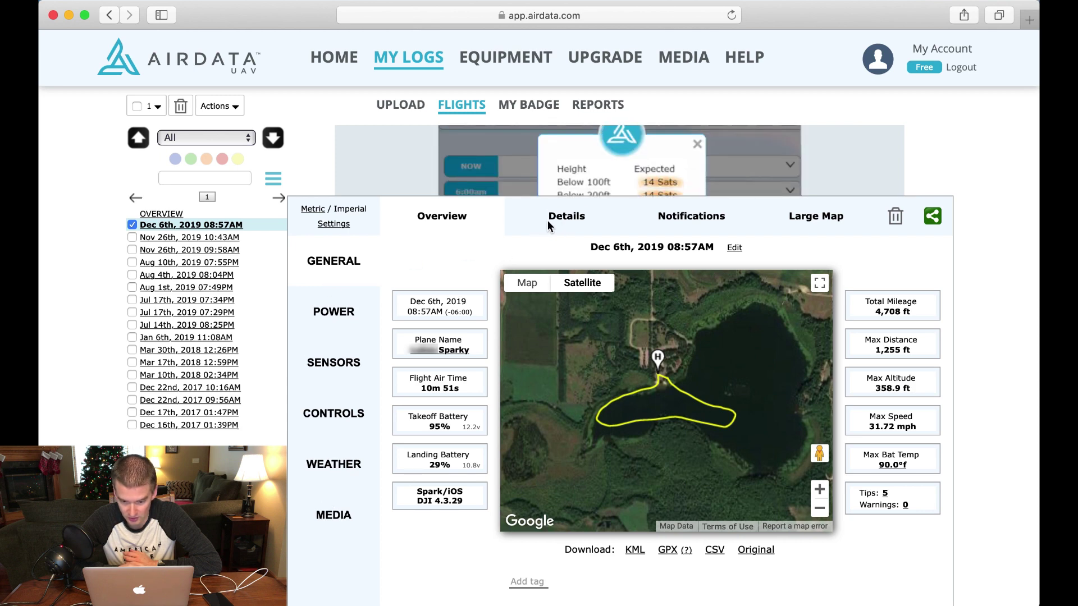
# Open the flight's details on the Notifications map, centred on the takeoff point
pyautogui.click(561, 217)
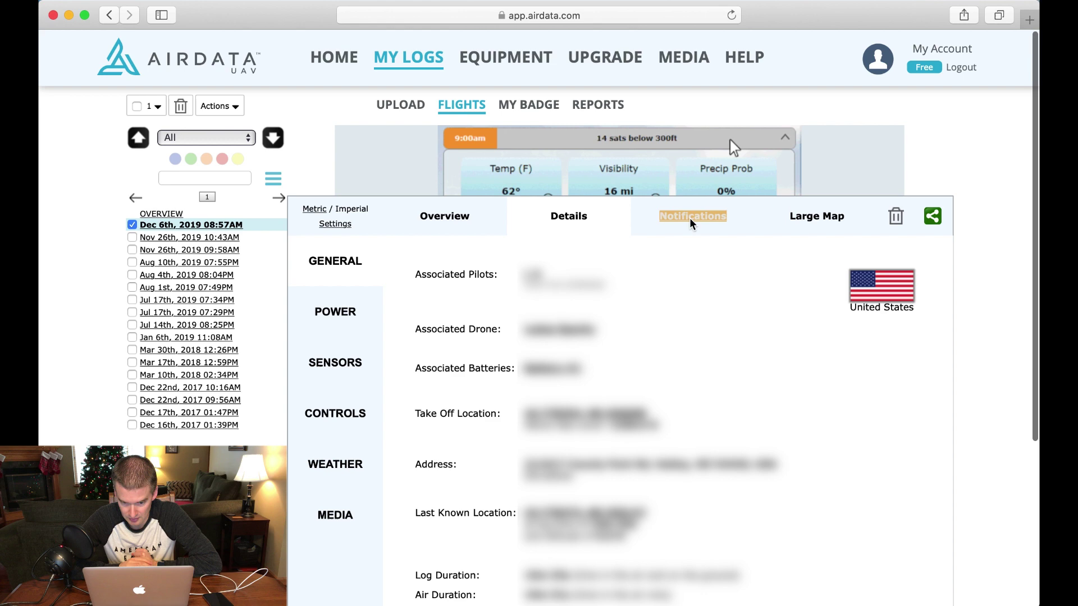
pyautogui.click(690, 218)
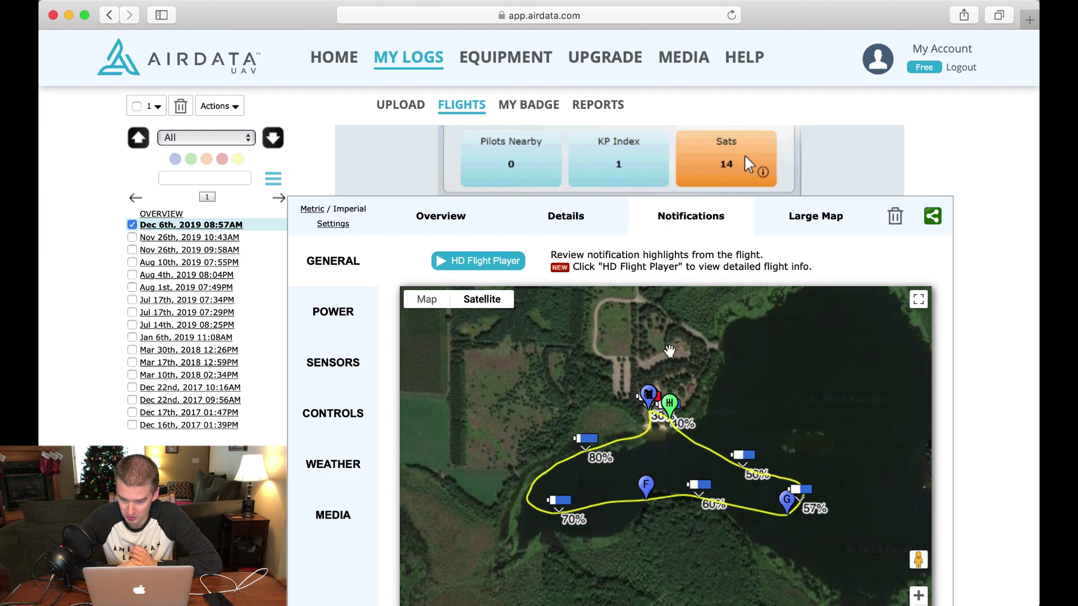
pyautogui.scroll(-3, 681, 422)
pyautogui.scroll(6, 680, 422)
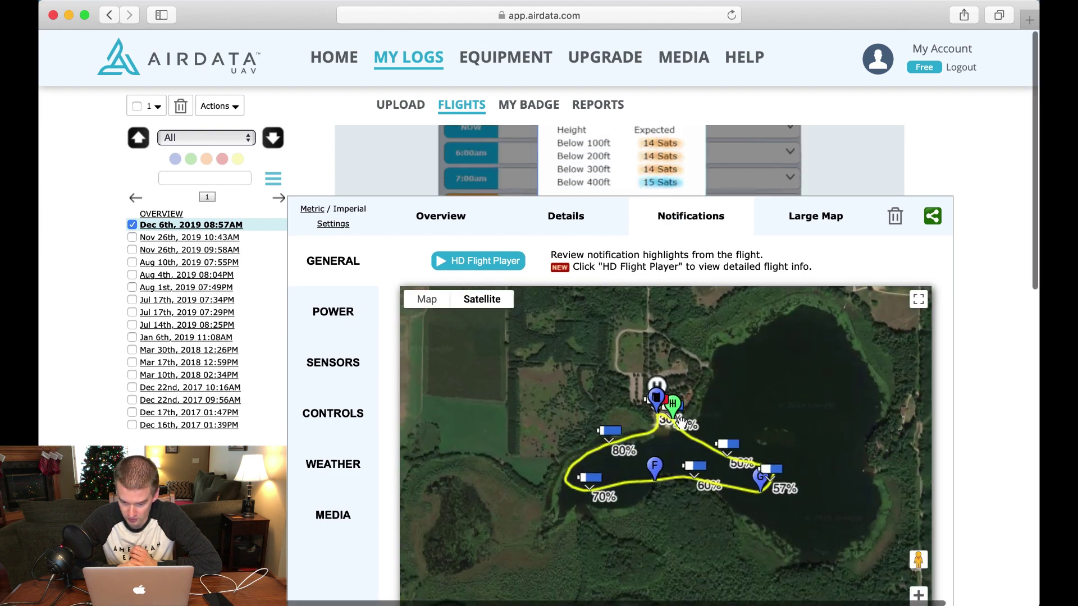
pyautogui.scroll(2, 681, 422)
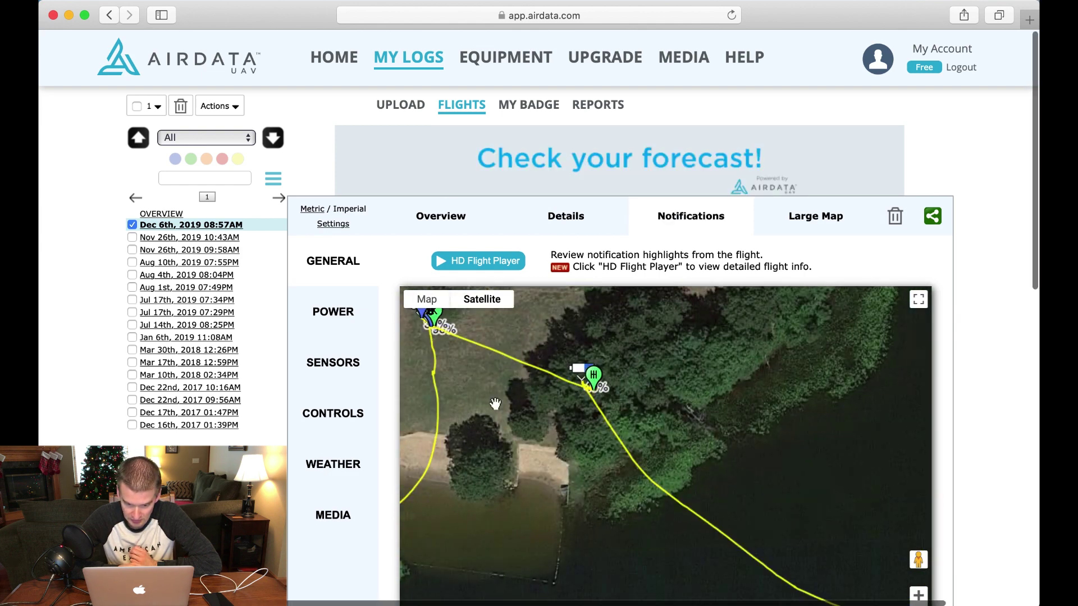
pyautogui.moveTo(495, 403); pyautogui.dragTo(576, 427)
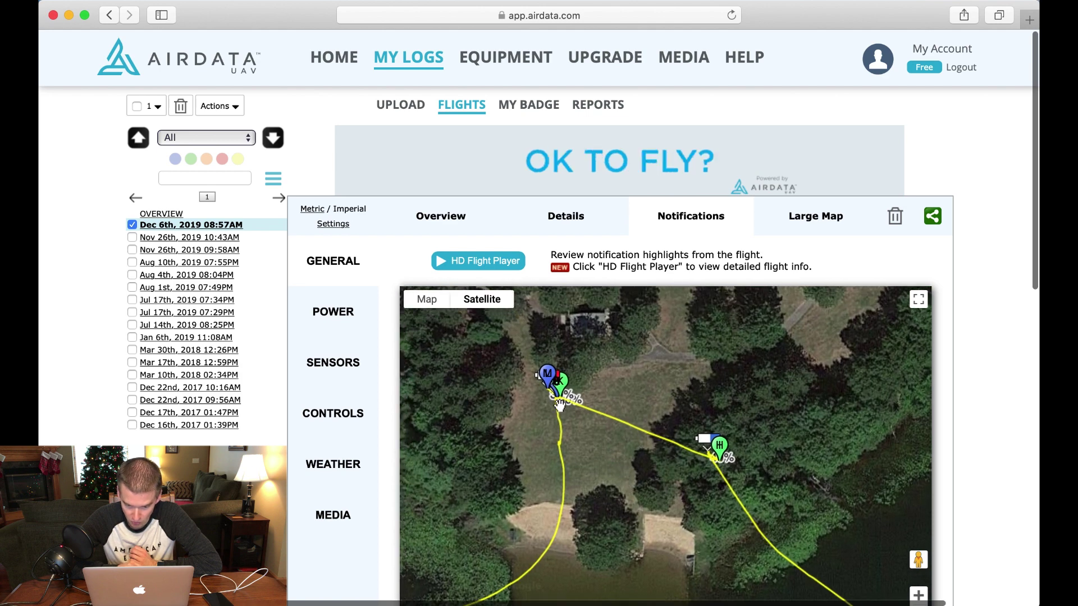
pyautogui.scroll(2, 560, 405)
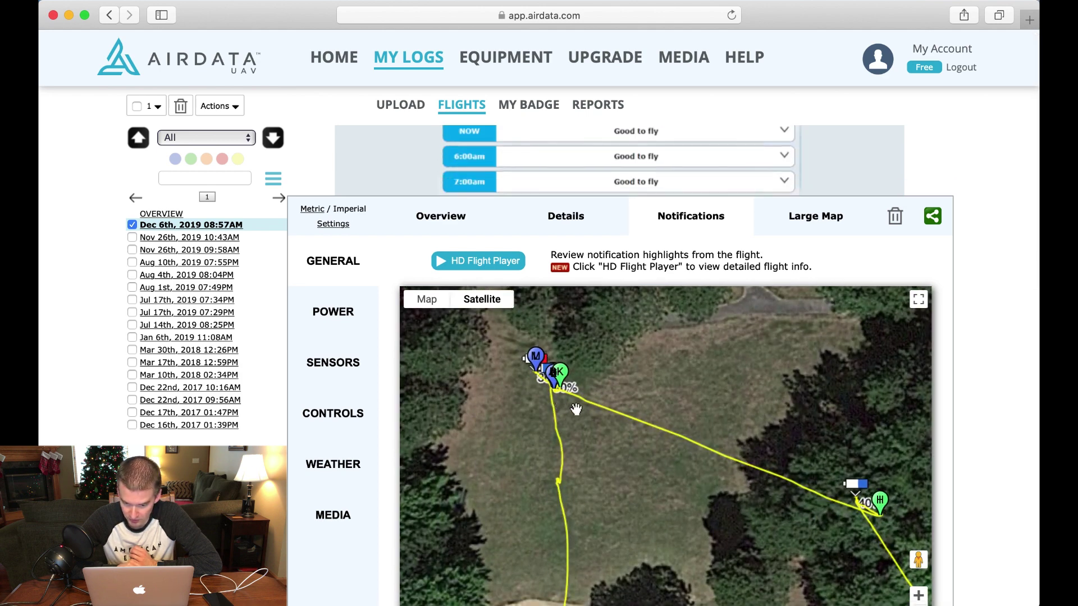
pyautogui.moveTo(499, 401); pyautogui.dragTo(516, 434)
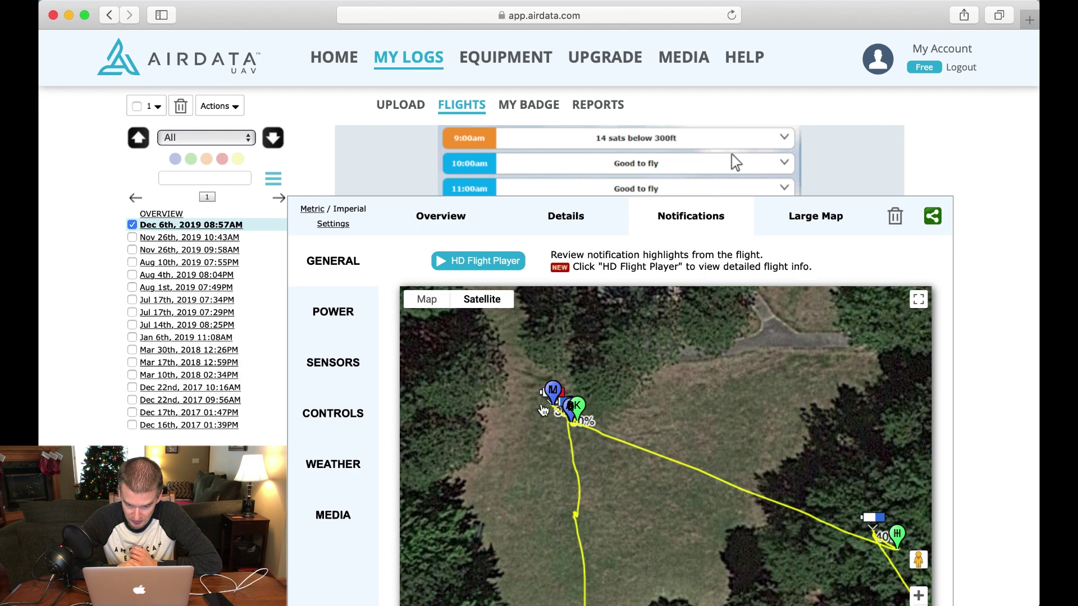
# Inspect the mode change and precision landing notification markers
pyautogui.click(551, 395)
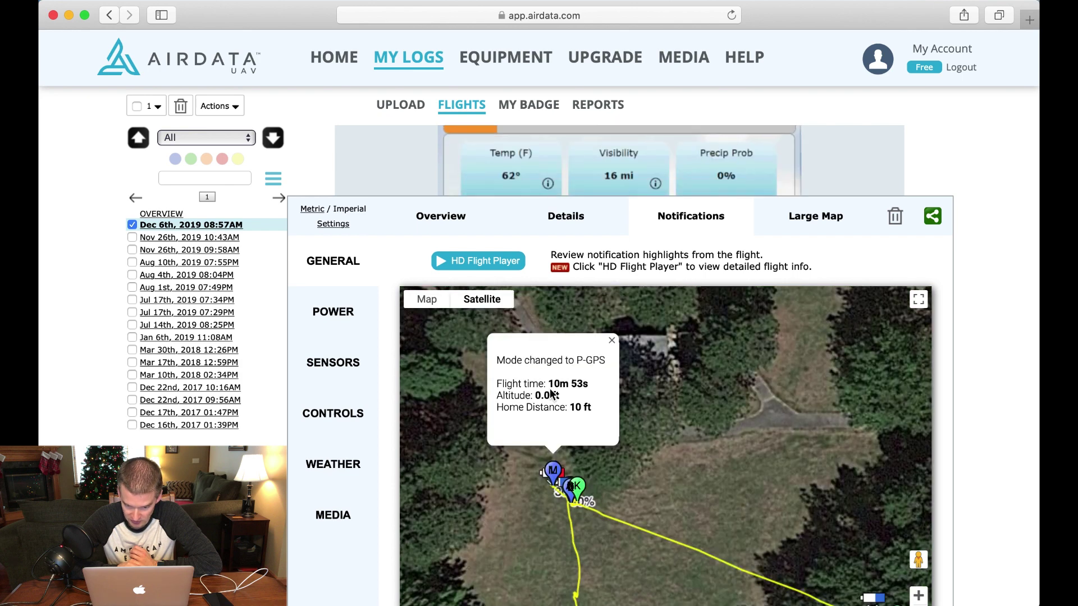
pyautogui.click(612, 341)
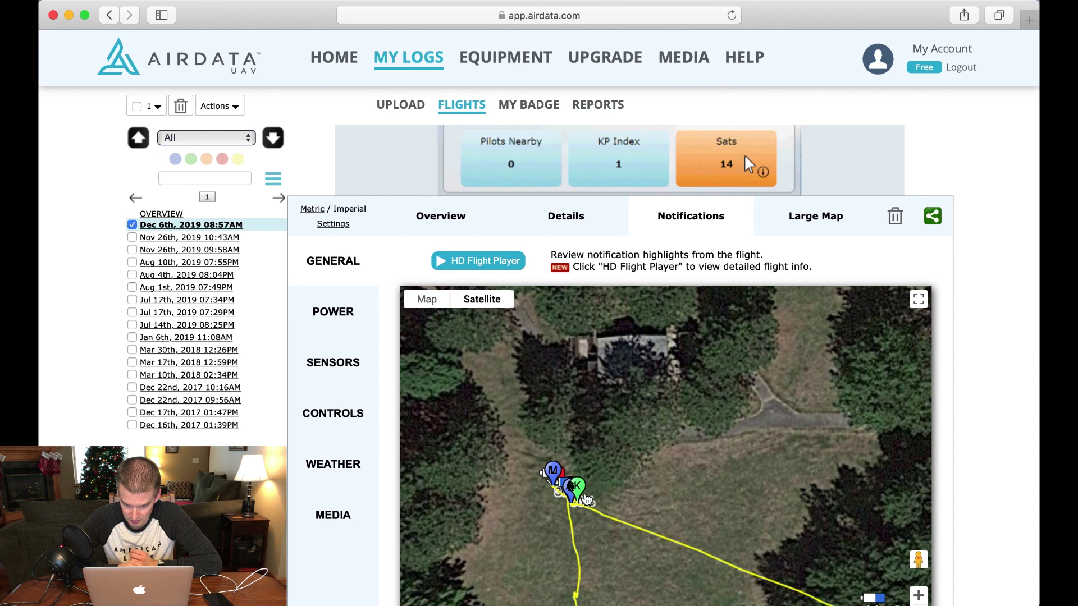
pyautogui.click(584, 497)
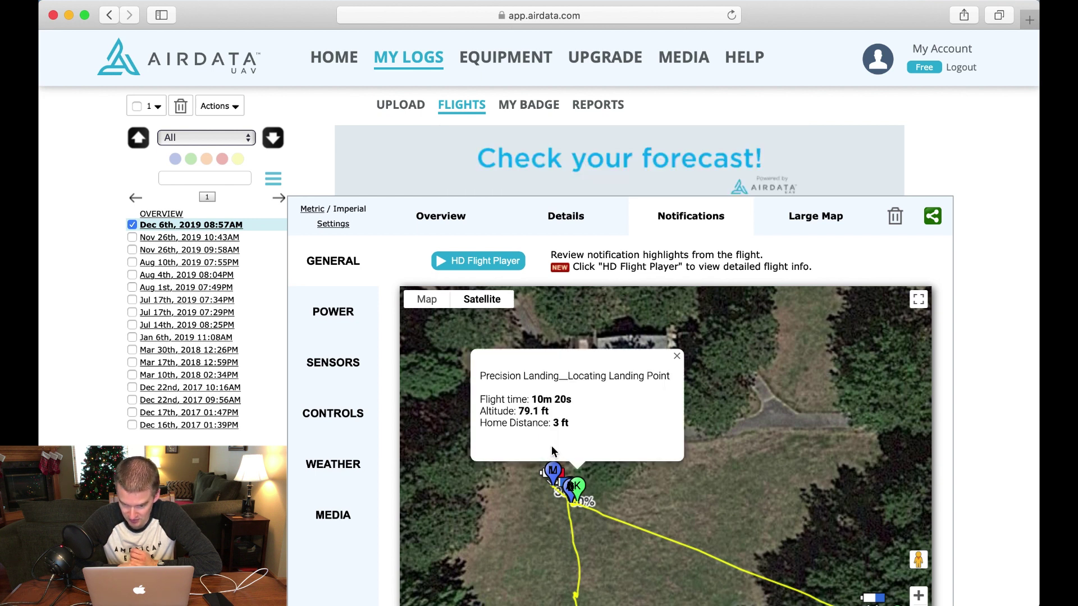
pyautogui.click(675, 362)
# Show the return-to-home alert: 09m 19s, 357.0 ft altitude, 156 ft from home
pyautogui.hscroll(4, 714, 494)
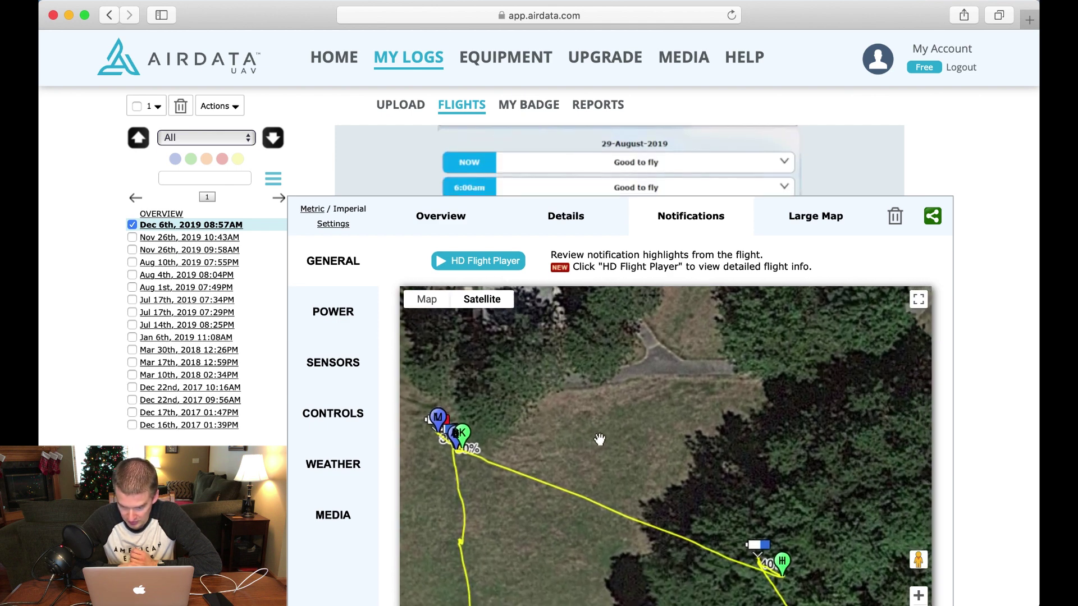
pyautogui.scroll(-5, 661, 559)
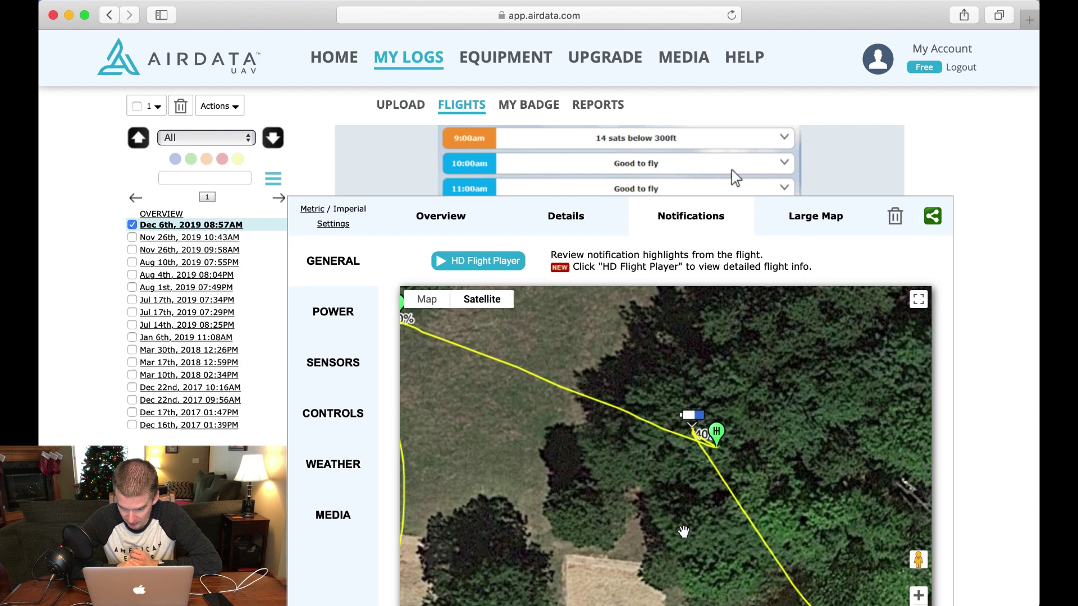
pyautogui.scroll(-2, 617, 417)
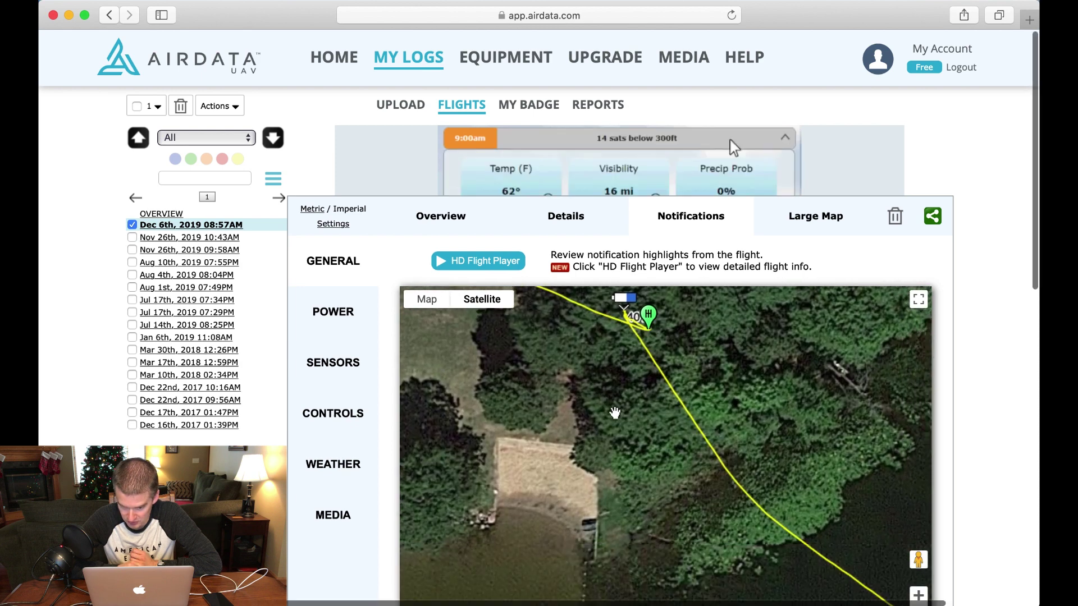
pyautogui.scroll(3, 615, 413)
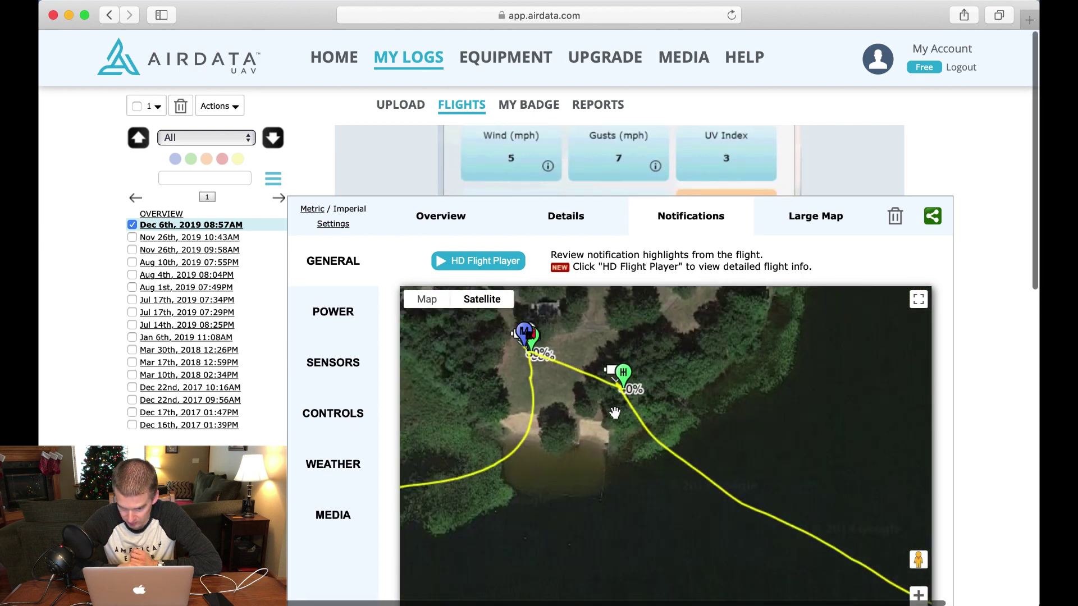
pyautogui.scroll(-3, 604, 441)
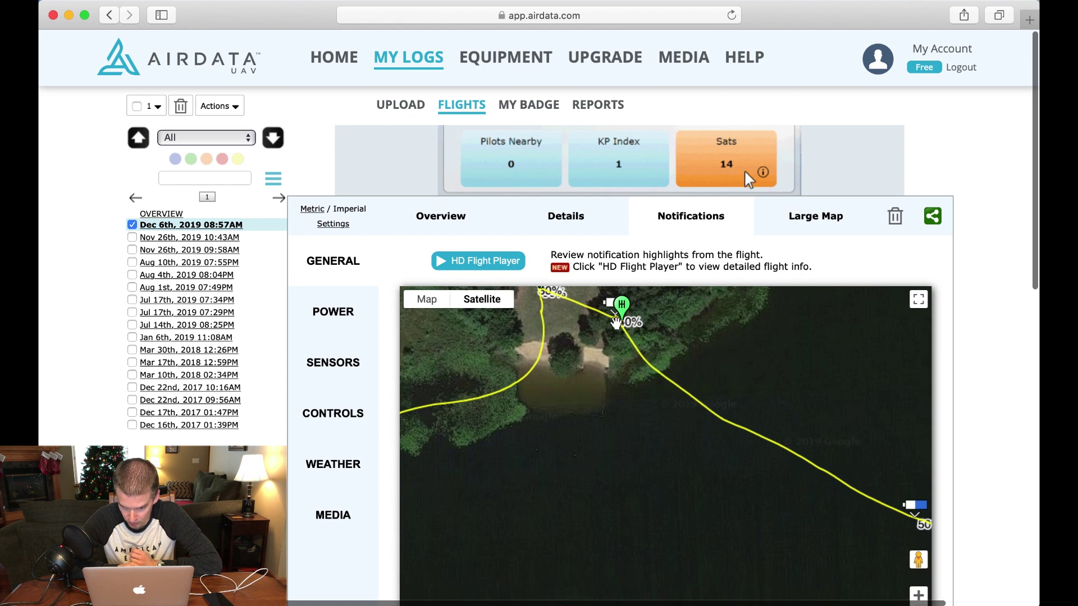
pyautogui.click(624, 315)
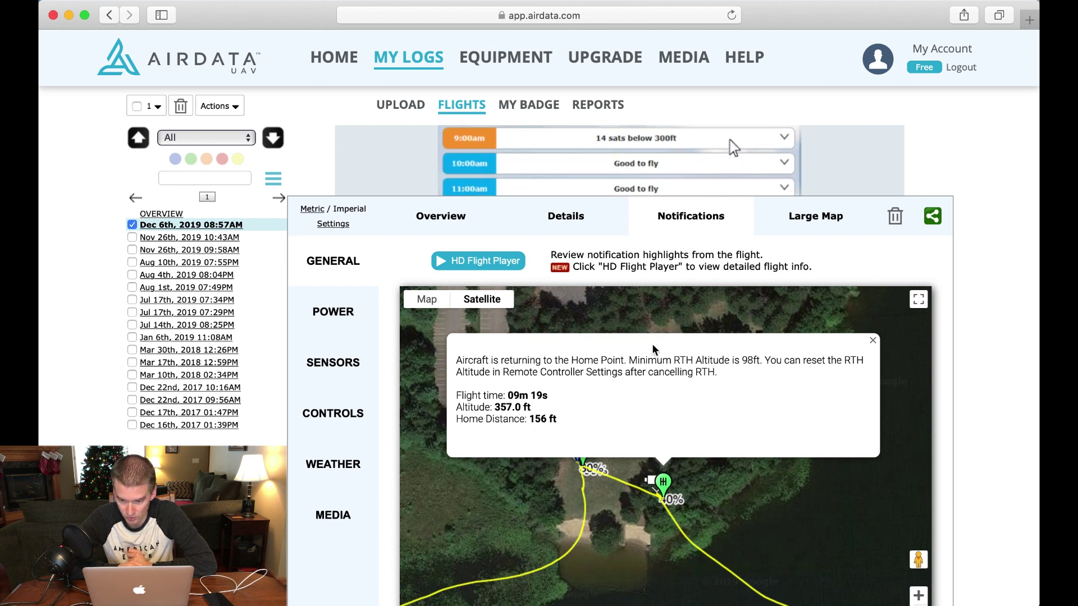
# View the Large Map, then Power efficiency: 16.32 minutes and 01.34 miles per battery
pyautogui.click(818, 225)
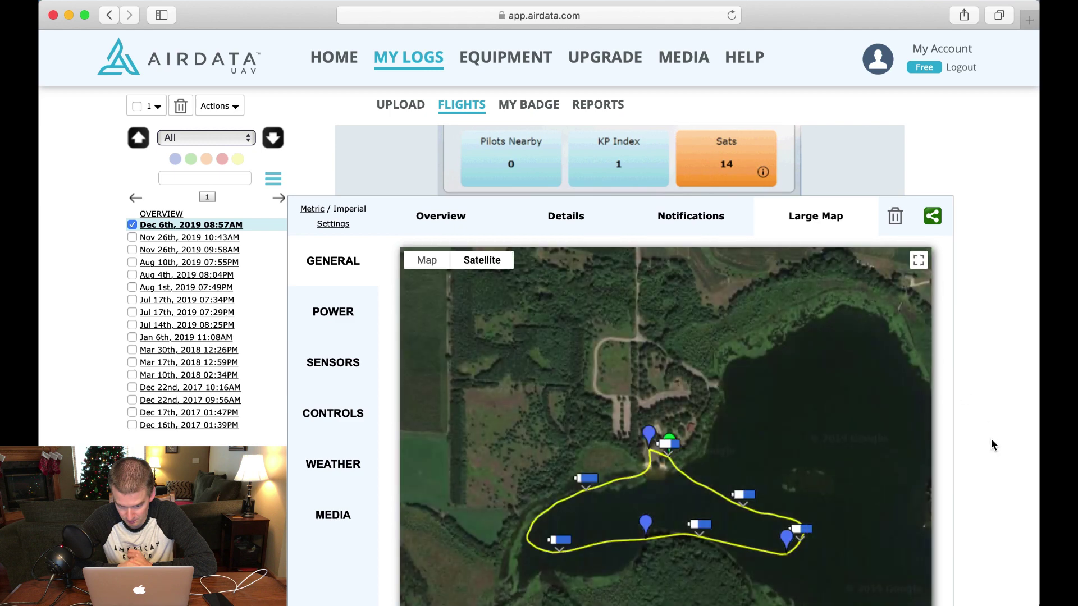
pyautogui.scroll(-5, 991, 439)
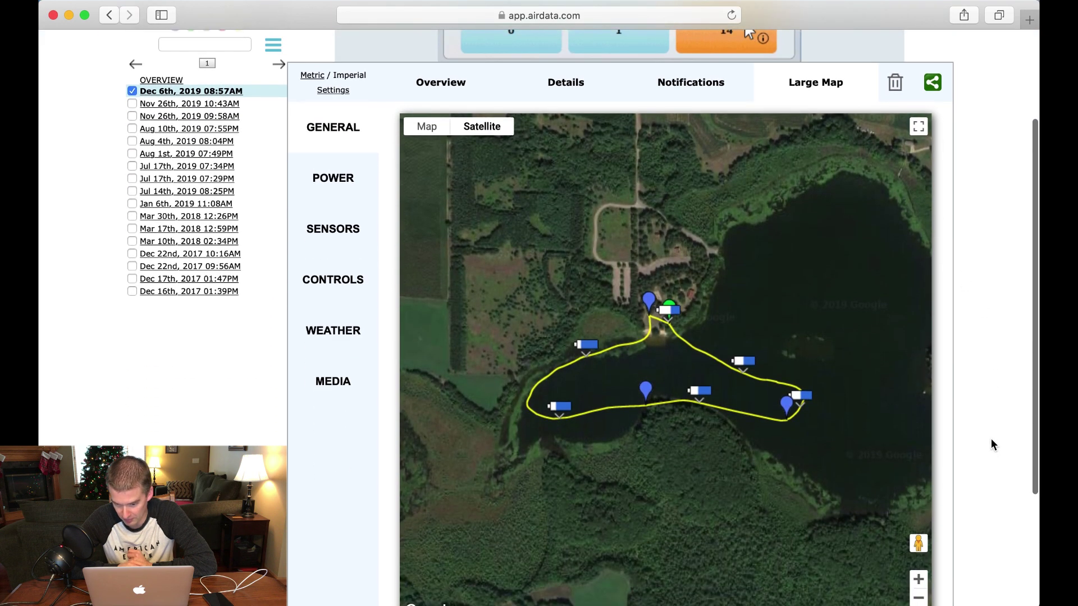
pyautogui.scroll(3, 991, 445)
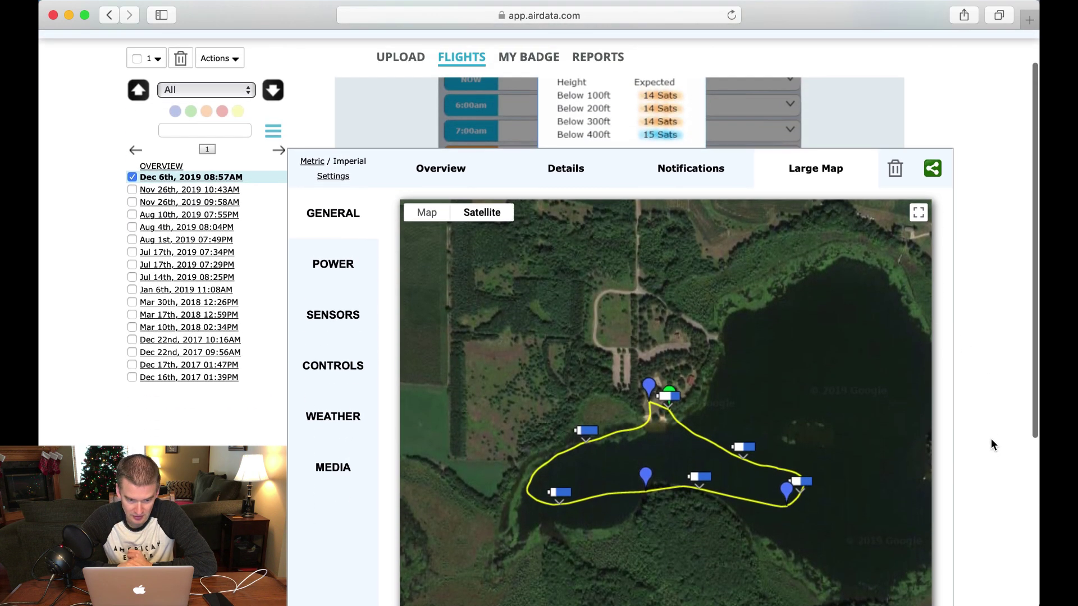
pyautogui.click(330, 264)
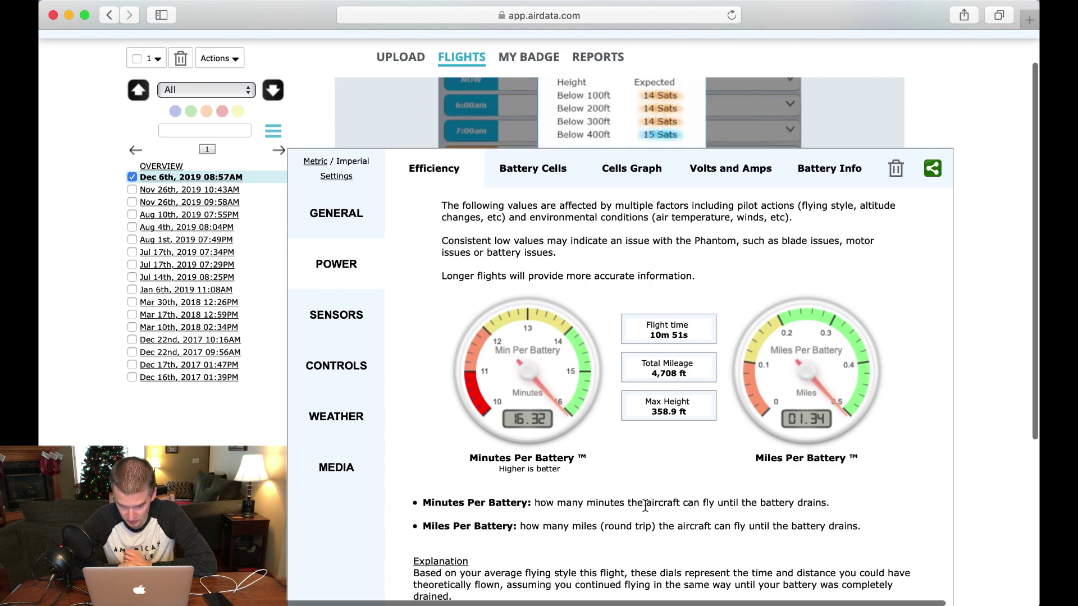
# Open Sensors and recentre the Signal Map, showing the whole lake track green
pyautogui.scroll(-4, 645, 505)
pyautogui.scroll(-5, 645, 505)
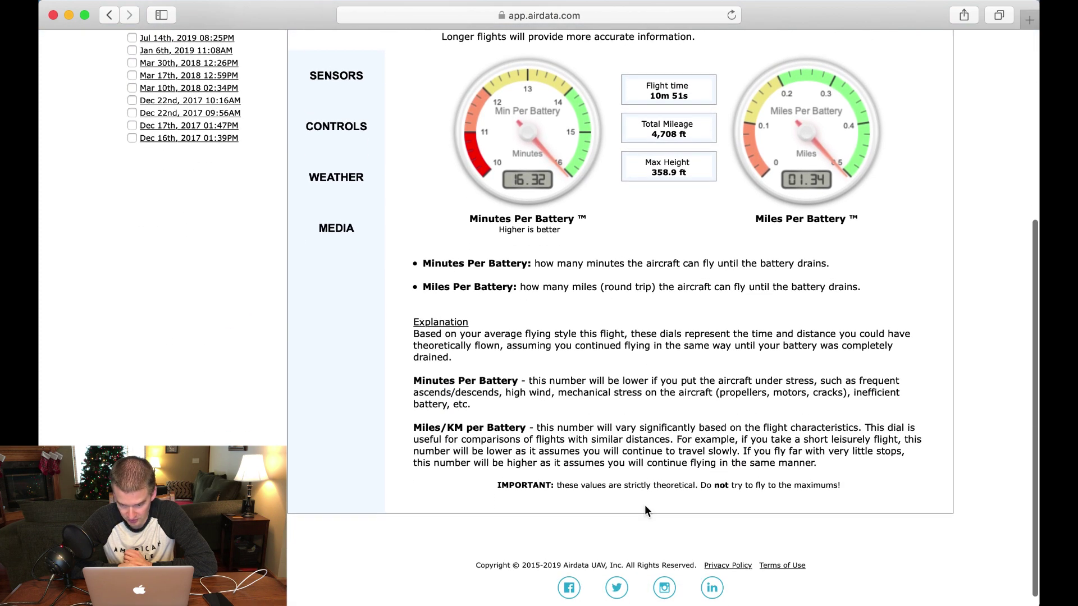
pyautogui.scroll(3, 649, 368)
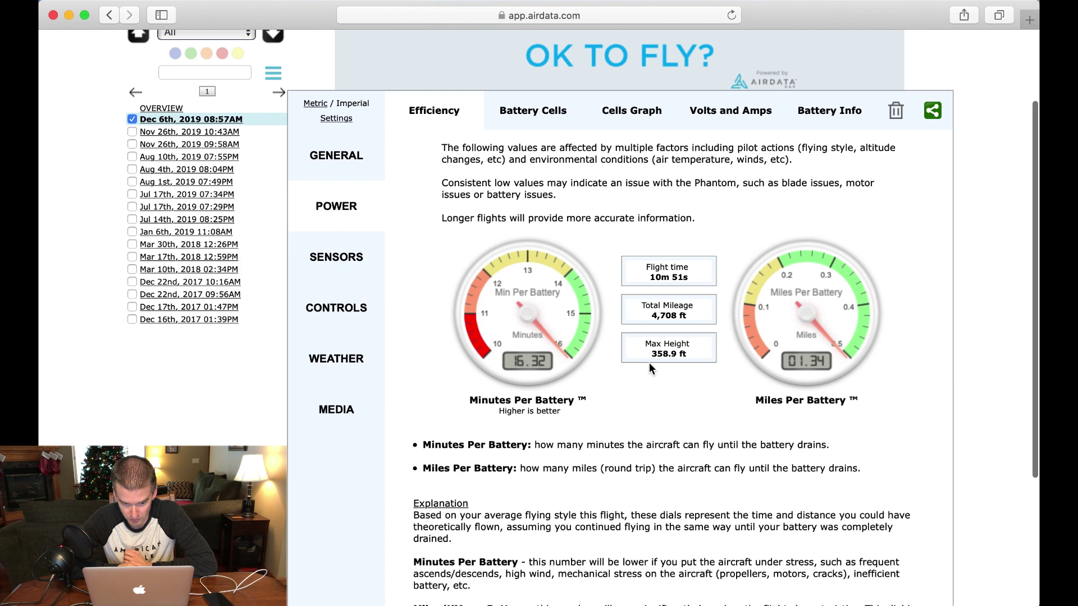
pyautogui.scroll(3, 649, 362)
pyautogui.click(348, 329)
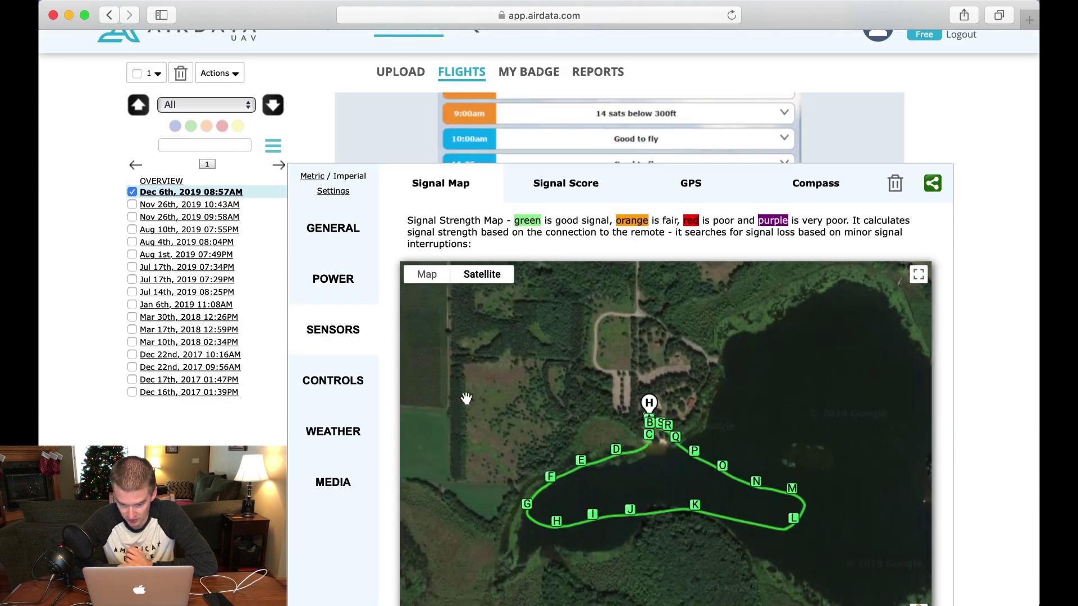
pyautogui.scroll(-3, 503, 379)
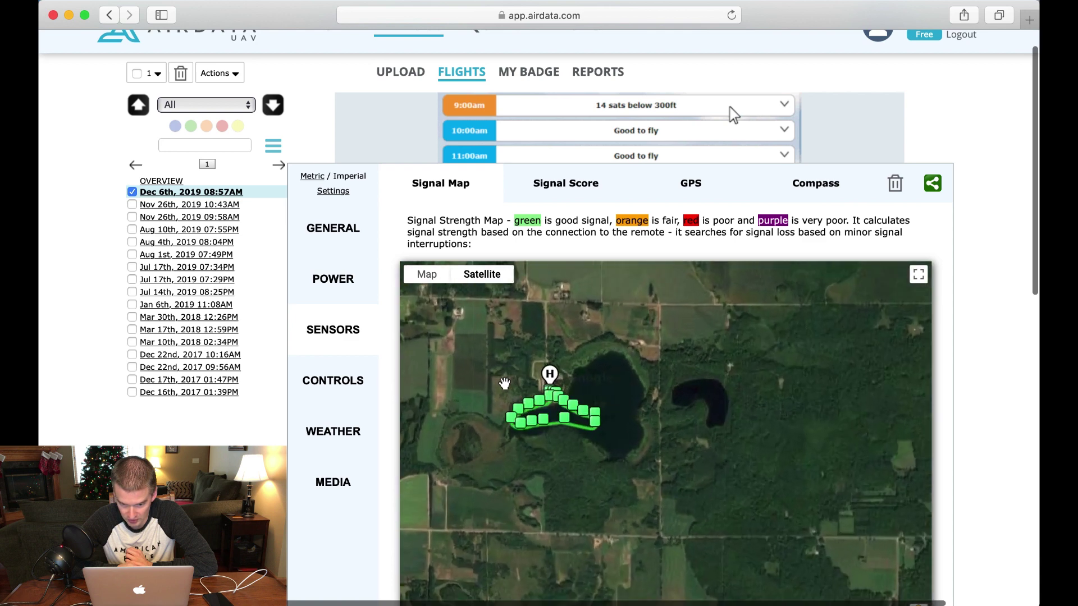
pyautogui.scroll(3, 504, 384)
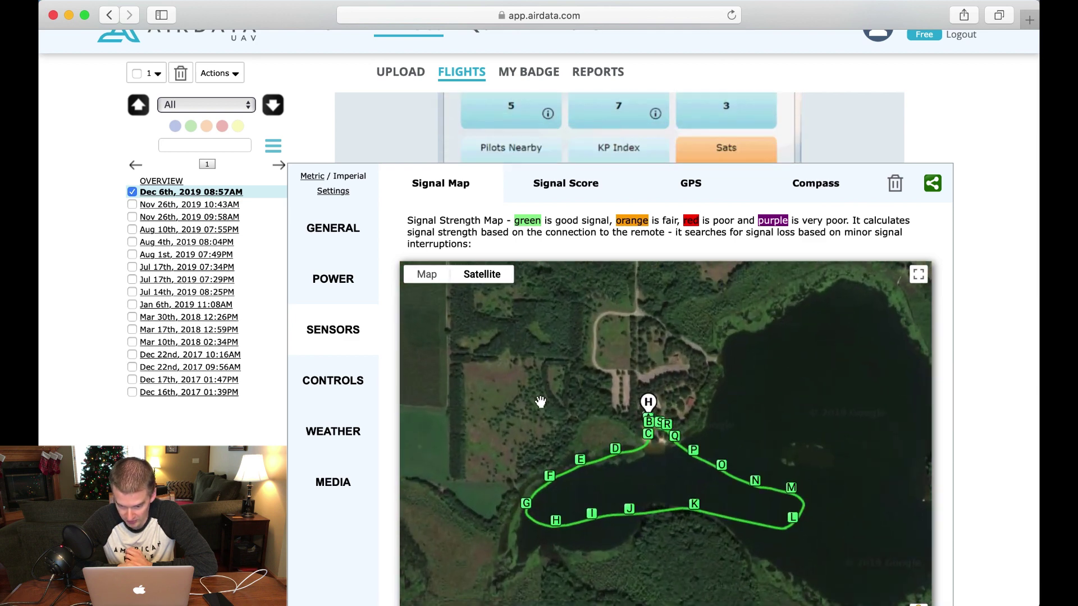
pyautogui.moveTo(540, 401); pyautogui.dragTo(541, 398)
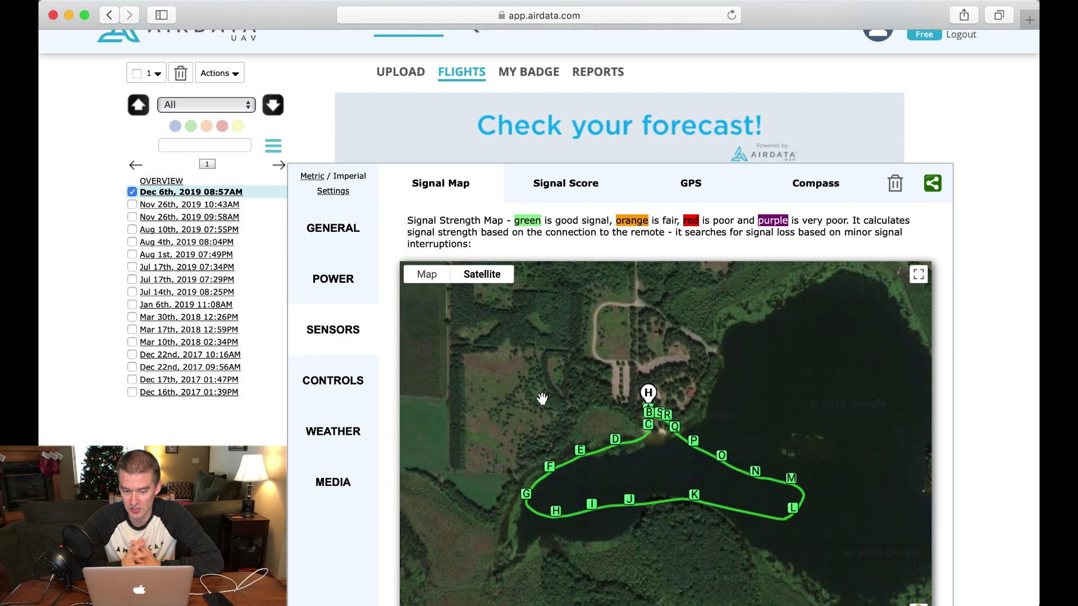
pyautogui.scroll(-3, 335, 538)
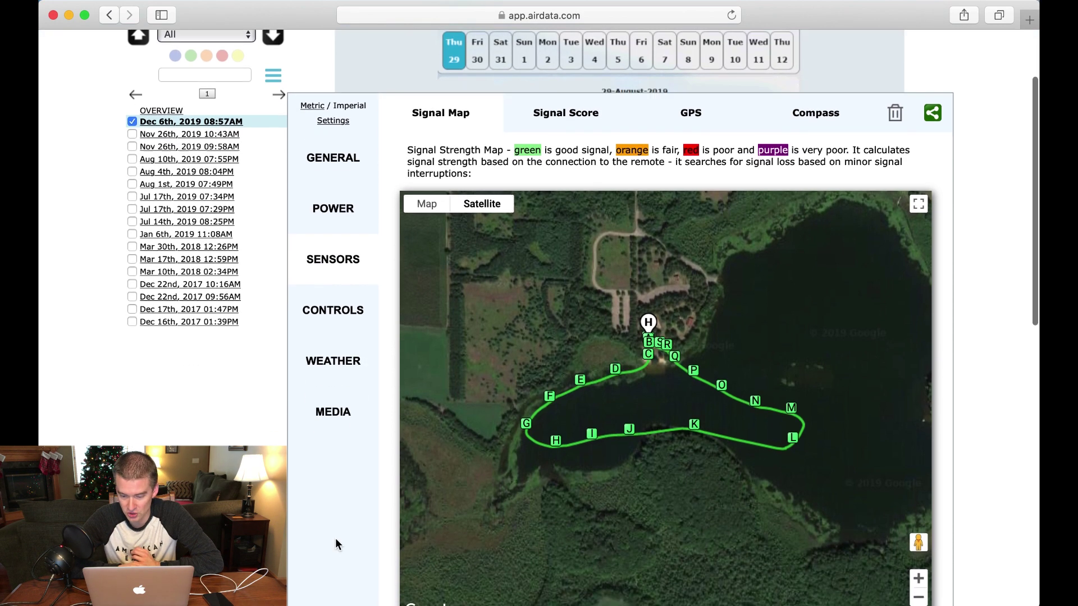
pyautogui.scroll(-2, 335, 538)
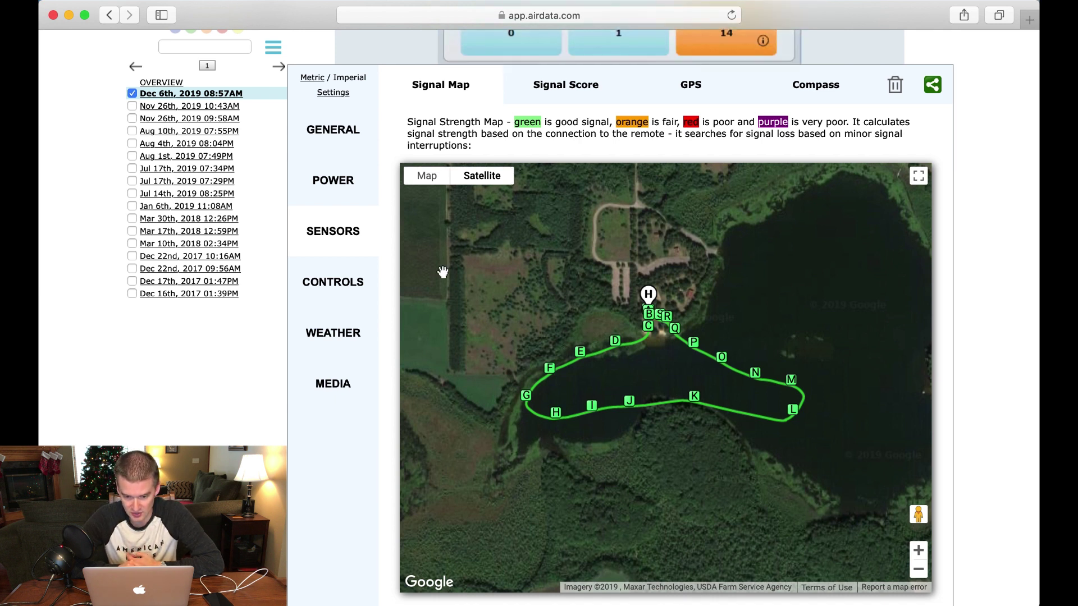
# Review the signal score of 100, then the GPS satellite count map and range table
pyautogui.click(560, 88)
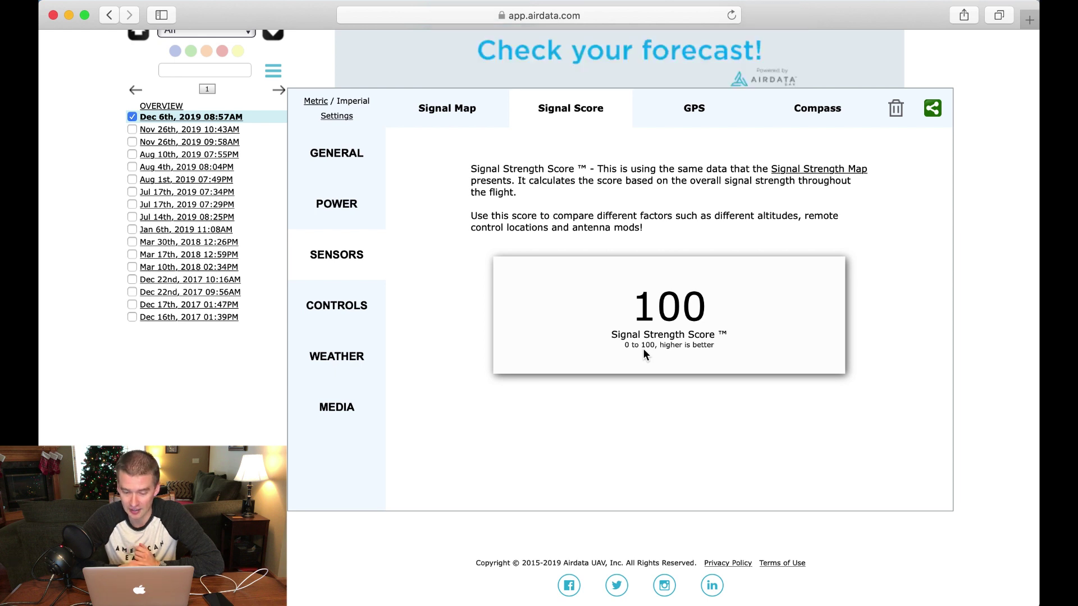
pyautogui.click(693, 111)
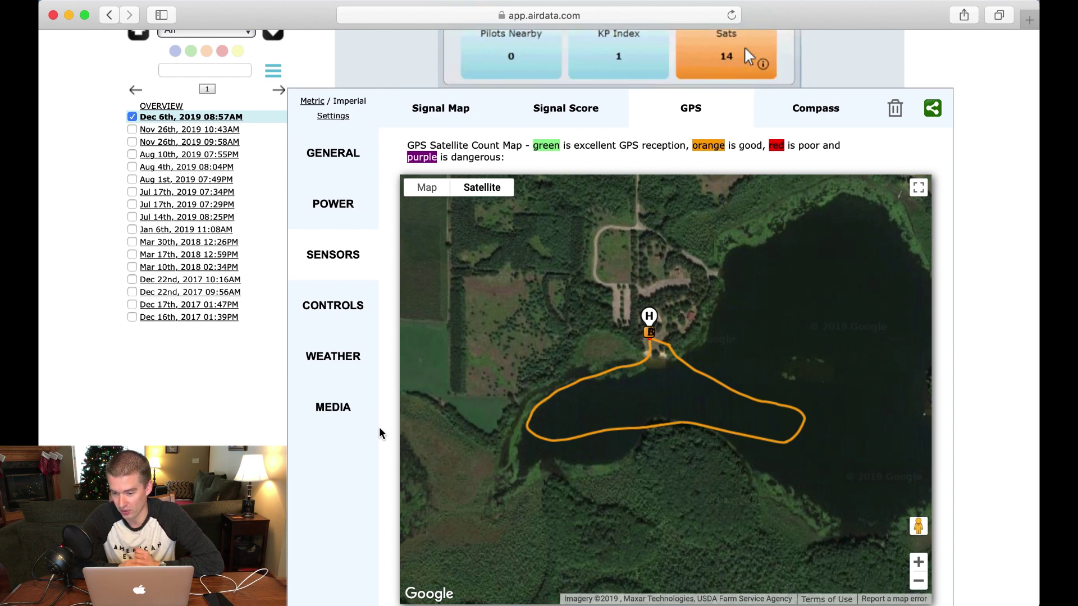
pyautogui.scroll(-2, 301, 543)
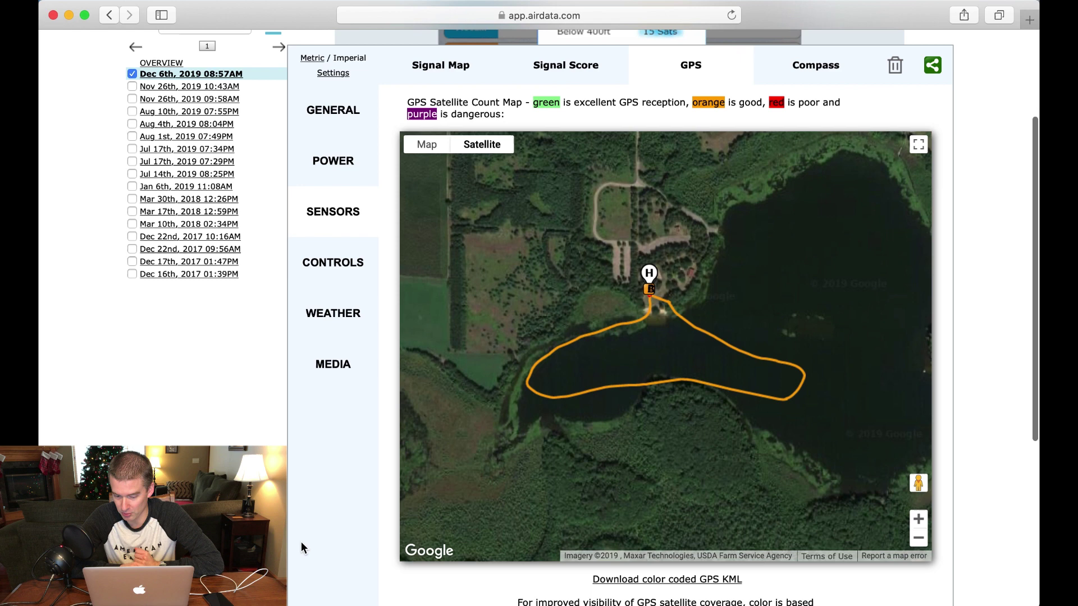
pyautogui.scroll(-8, 301, 544)
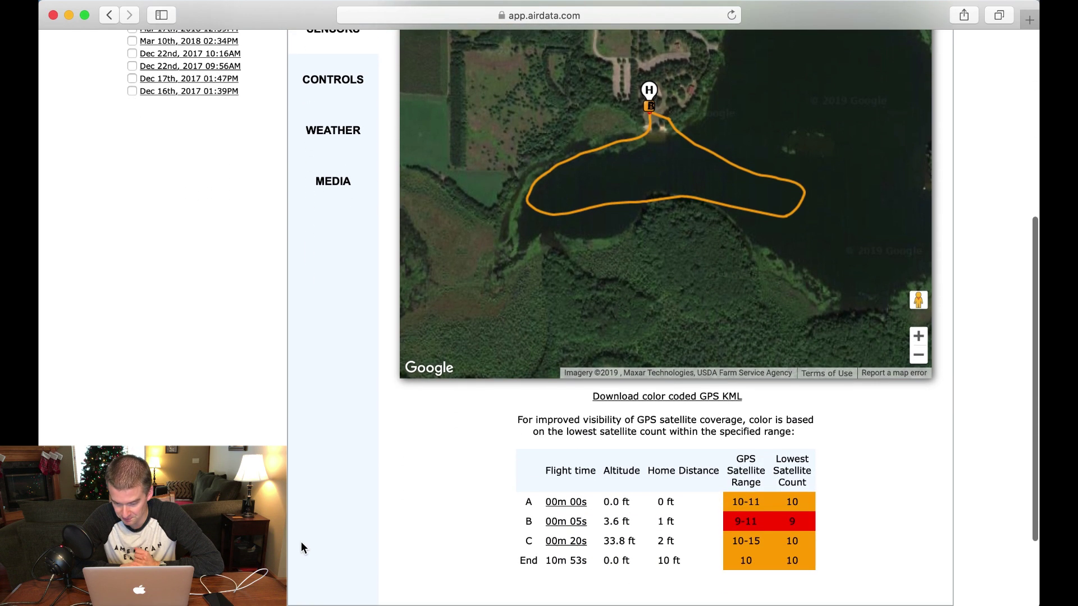
pyautogui.scroll(-5, 301, 544)
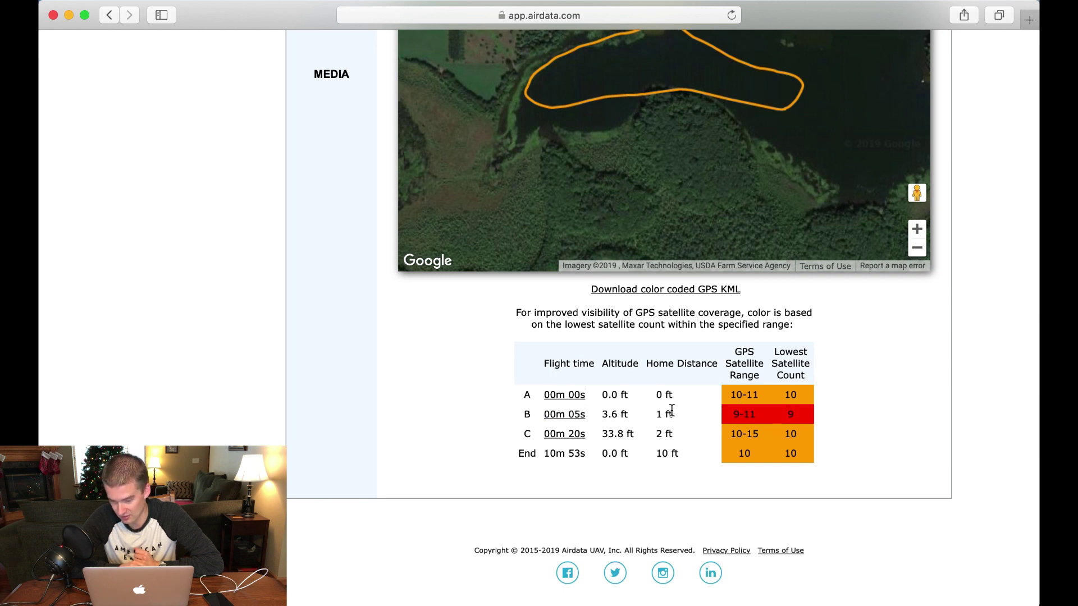
pyautogui.scroll(5, 647, 354)
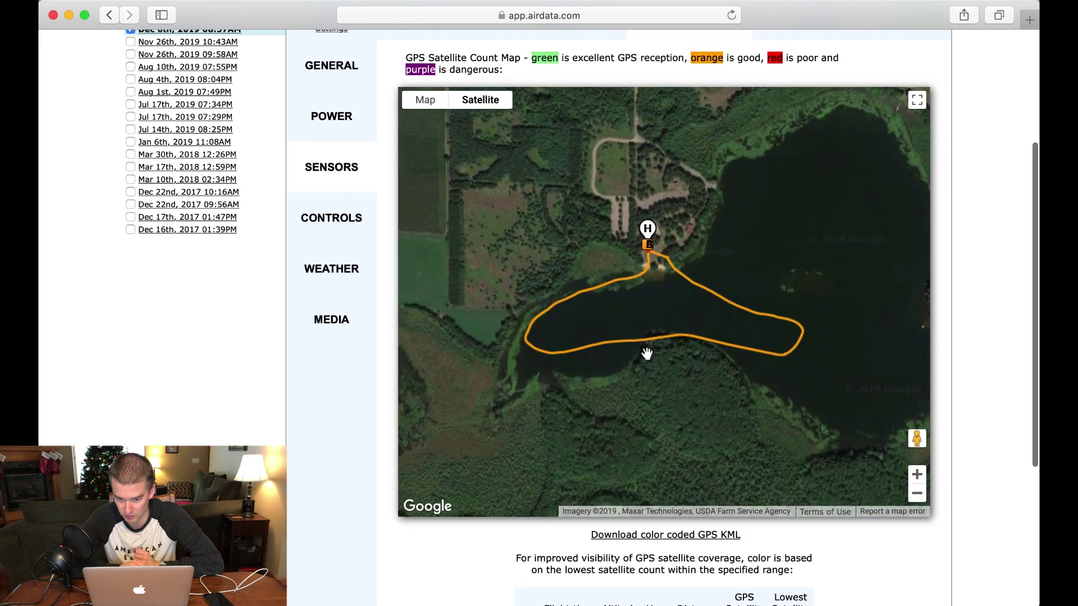
pyautogui.scroll(2, 337, 379)
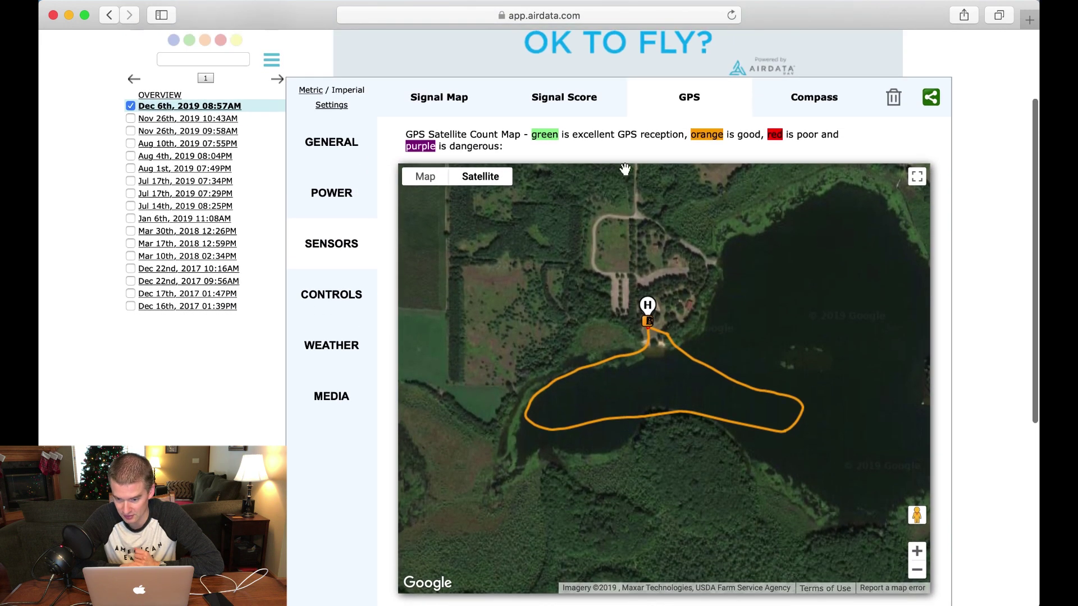
# Check the compass turn rate, then the Controls section's rudder map
pyautogui.click(817, 98)
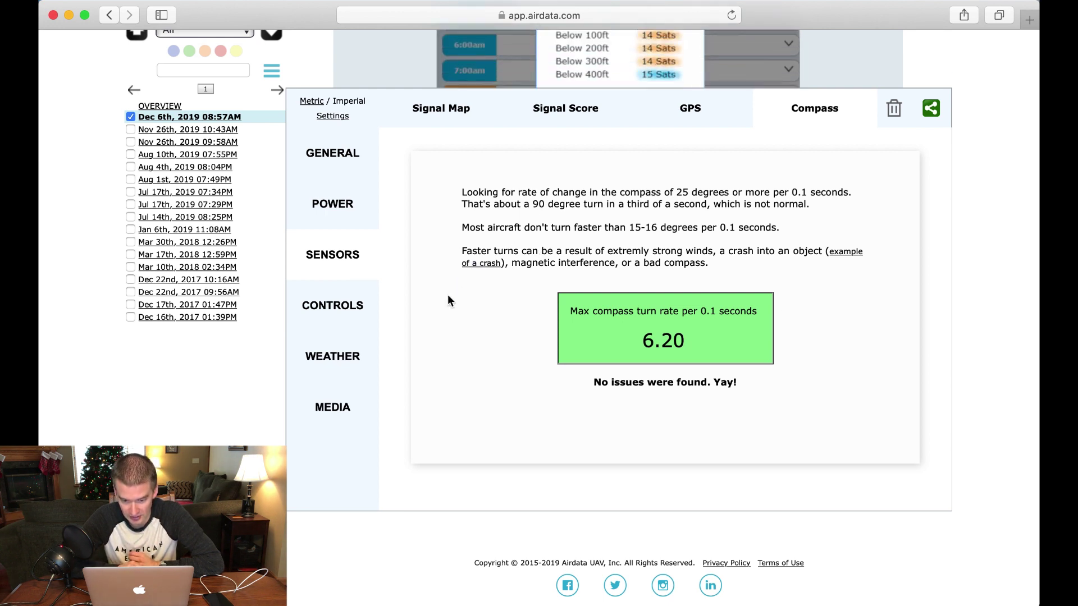
pyautogui.click(331, 307)
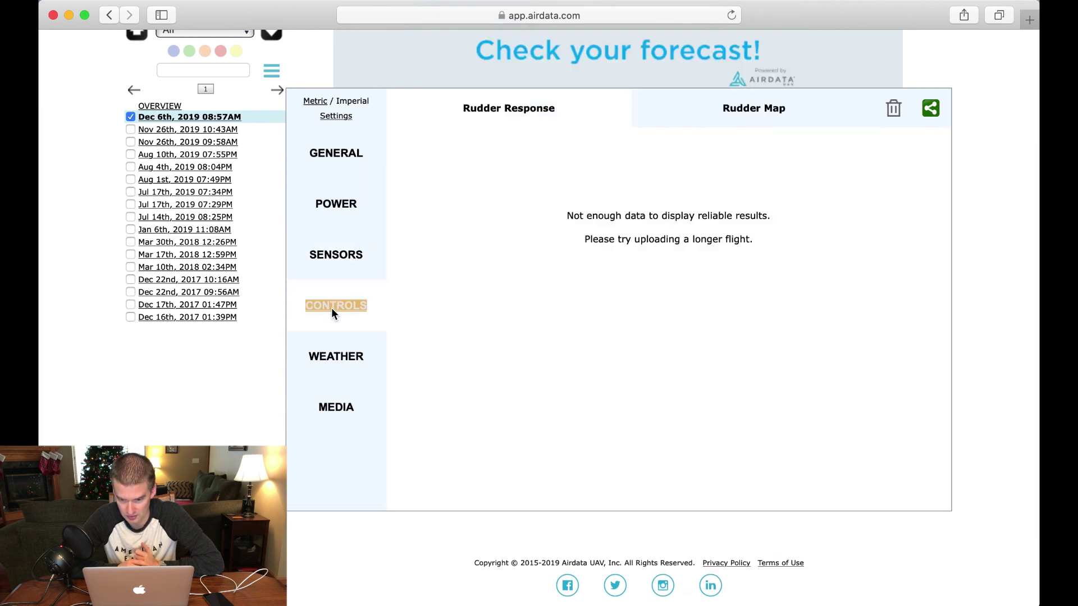
pyautogui.click(745, 109)
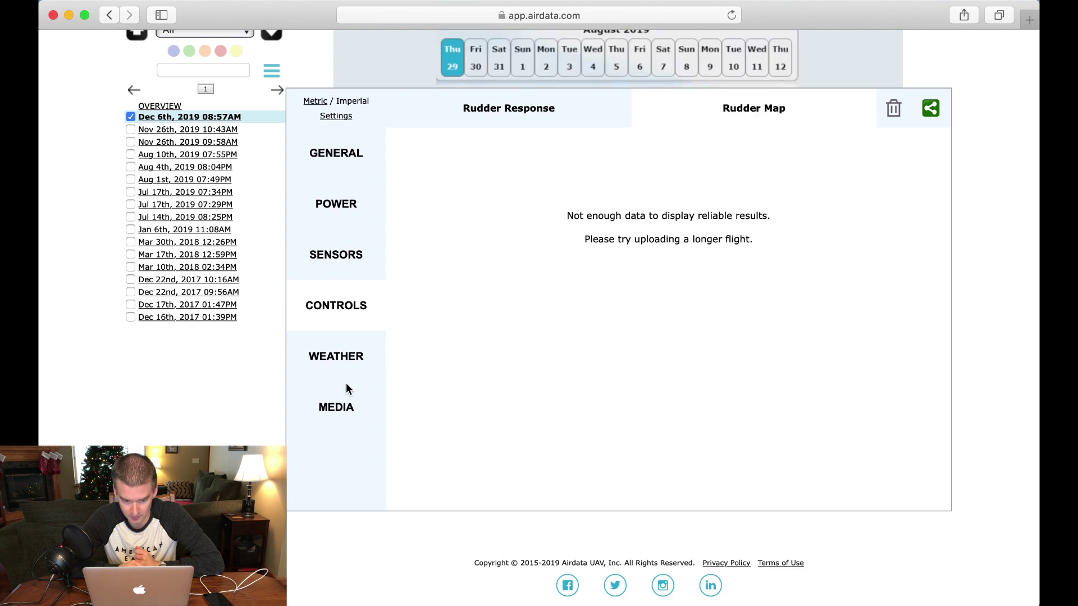
# In Weather, view Kp Index, InFlight Wind, Wind Map and the altitude wind-speed profile
pyautogui.click(321, 359)
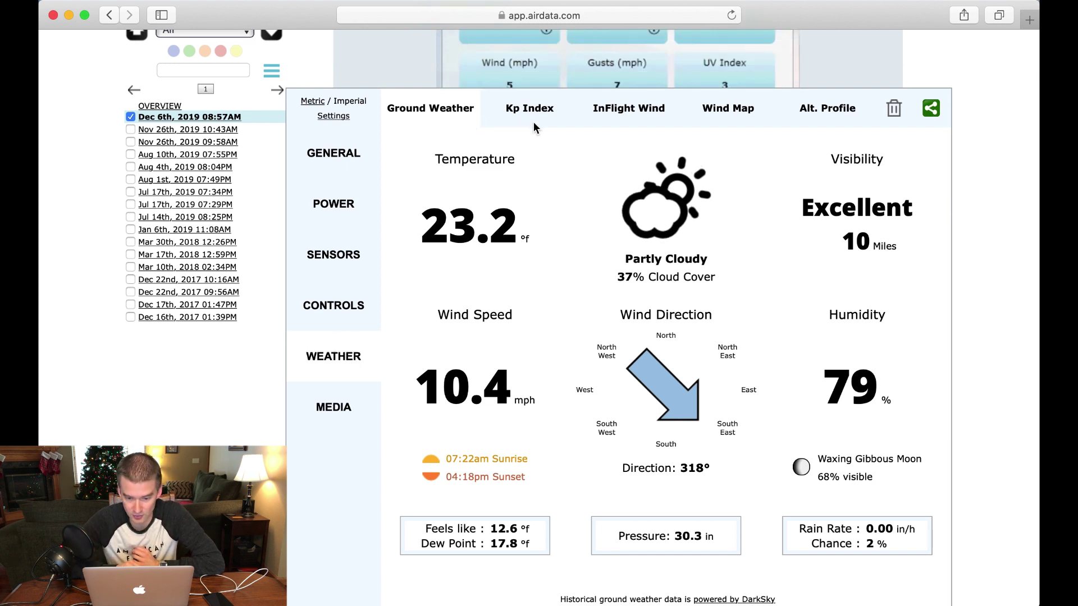
pyautogui.click(541, 109)
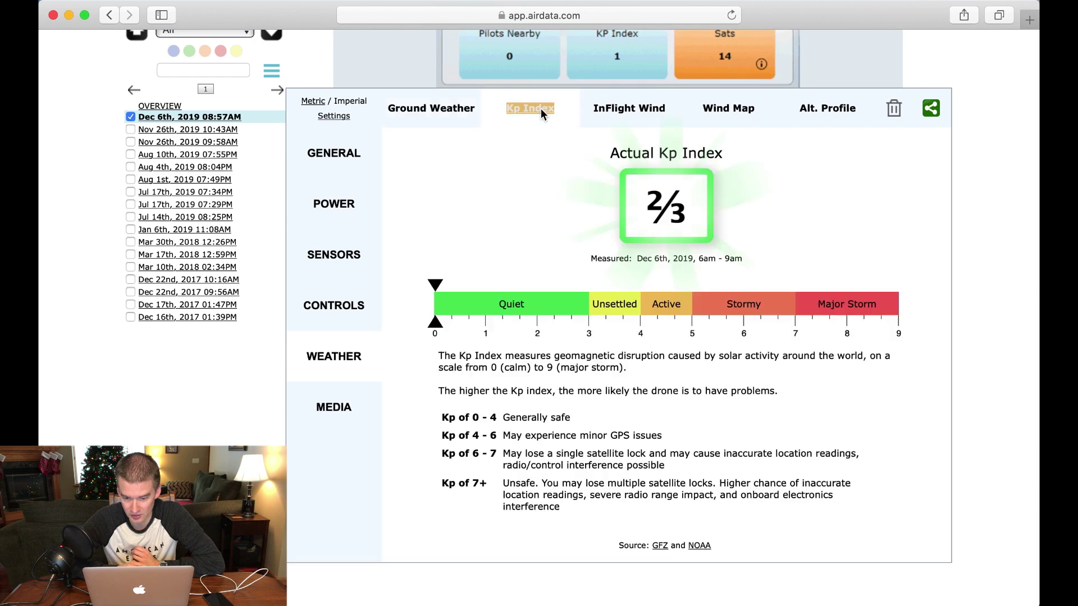
pyautogui.click(617, 108)
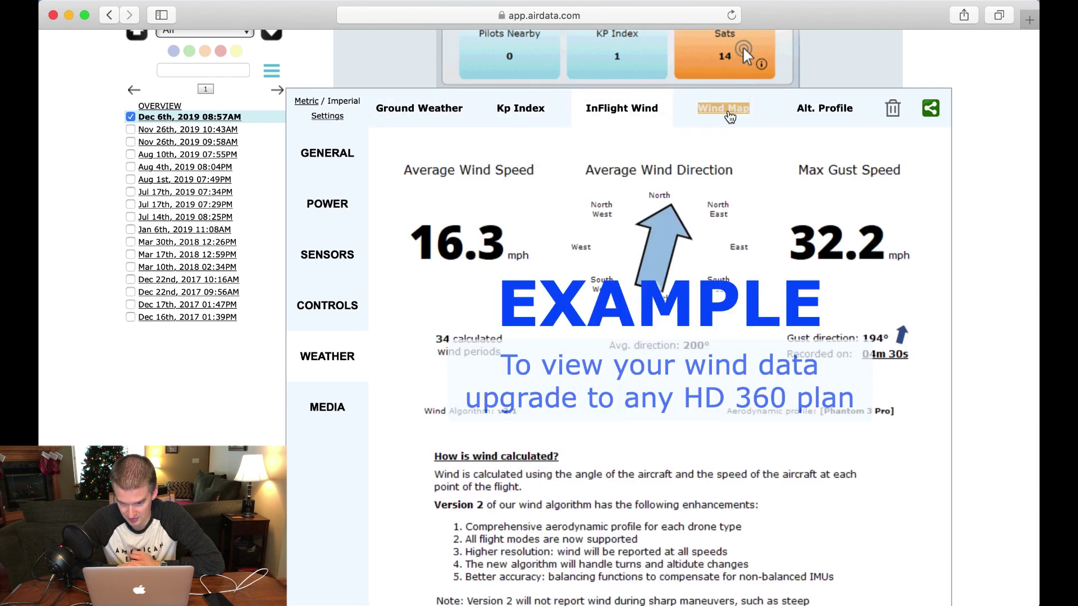
pyautogui.click(729, 110)
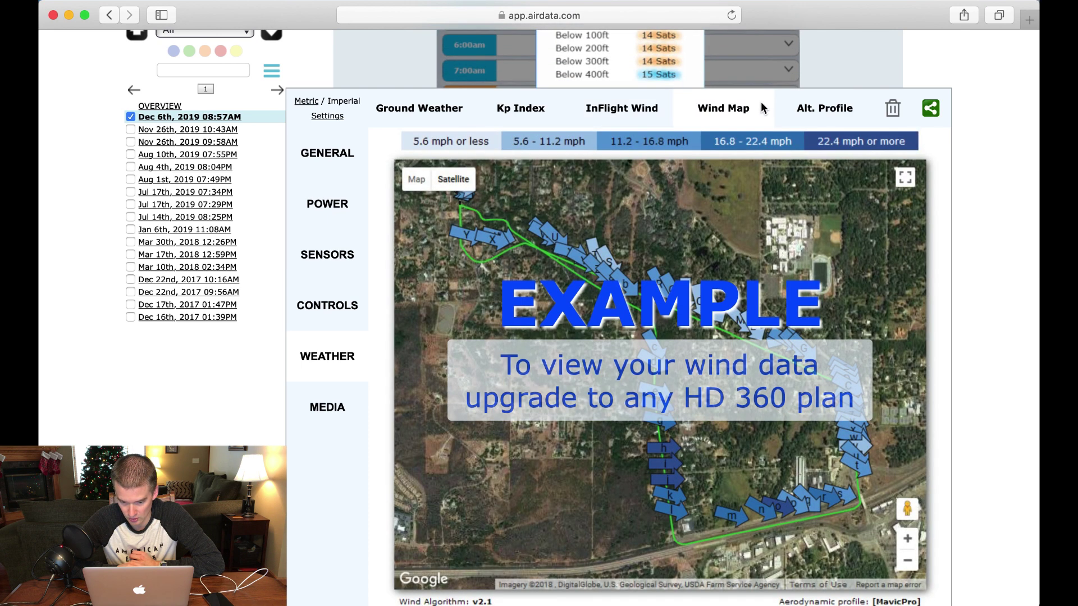
pyautogui.click(806, 111)
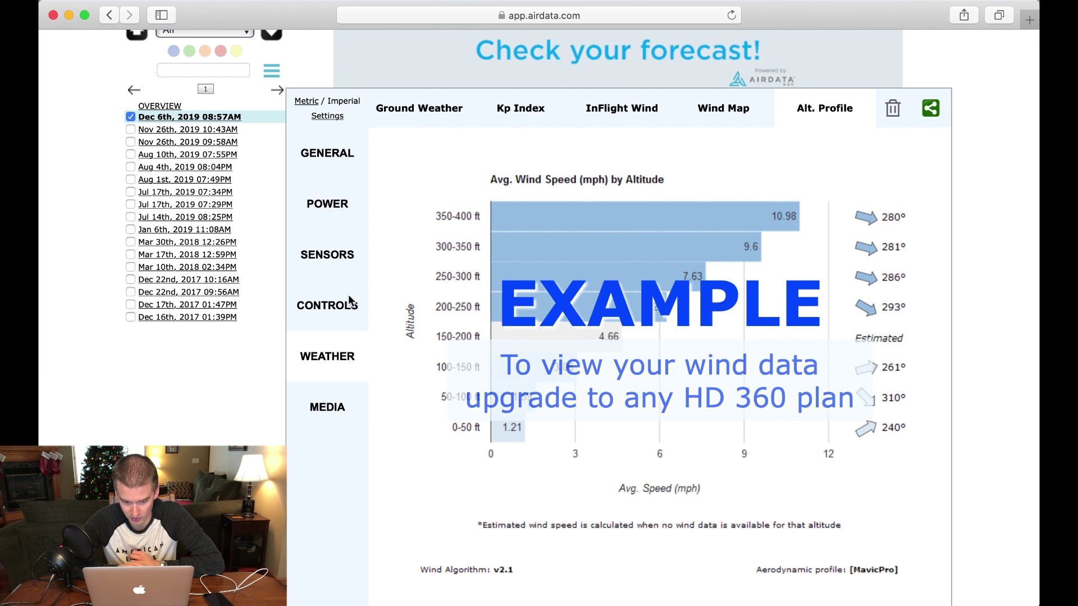
# Review the flight's media (none recorded) and its lake route map, then bring up the power gauges
pyautogui.click(330, 411)
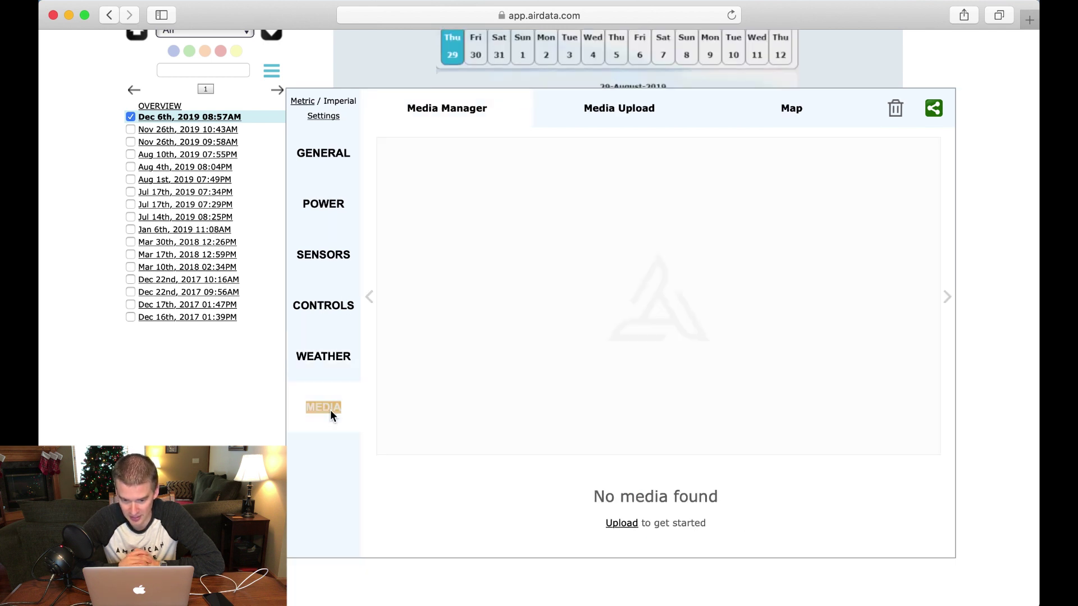
pyautogui.click(627, 110)
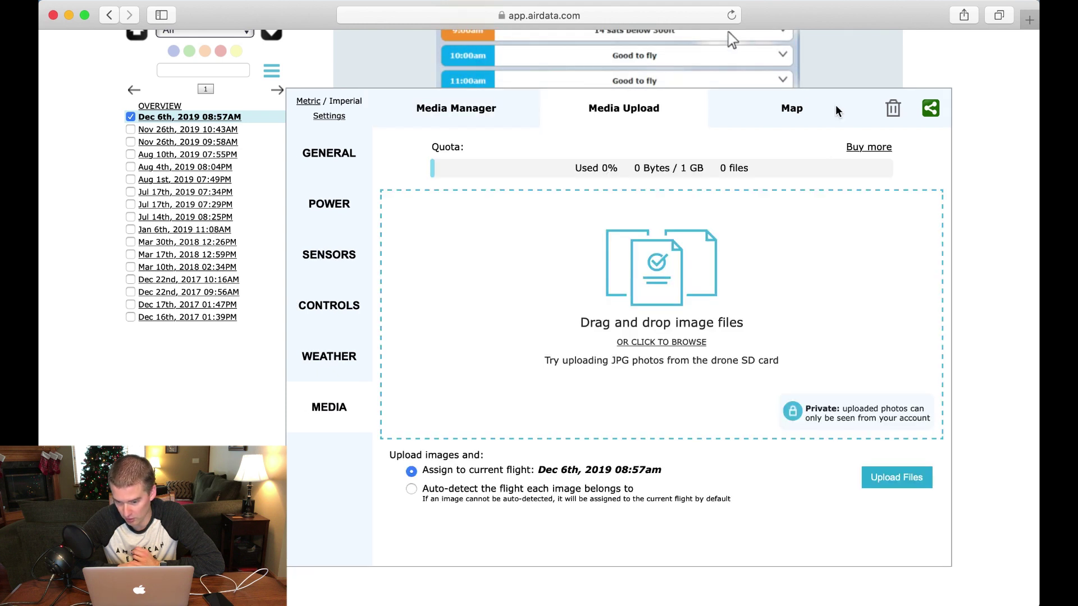
pyautogui.click(801, 112)
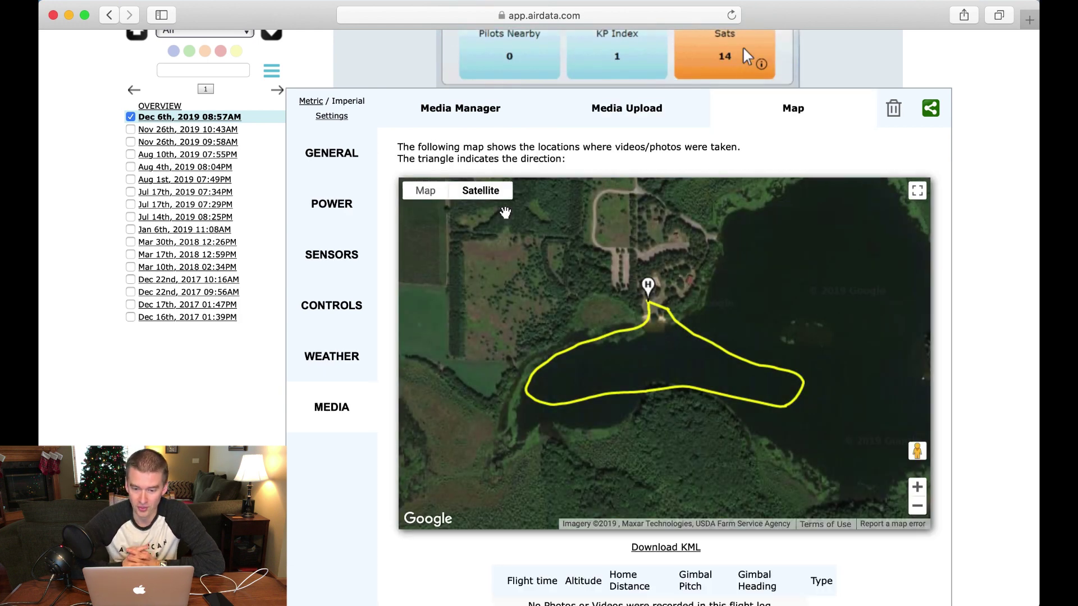
pyautogui.click(741, 46)
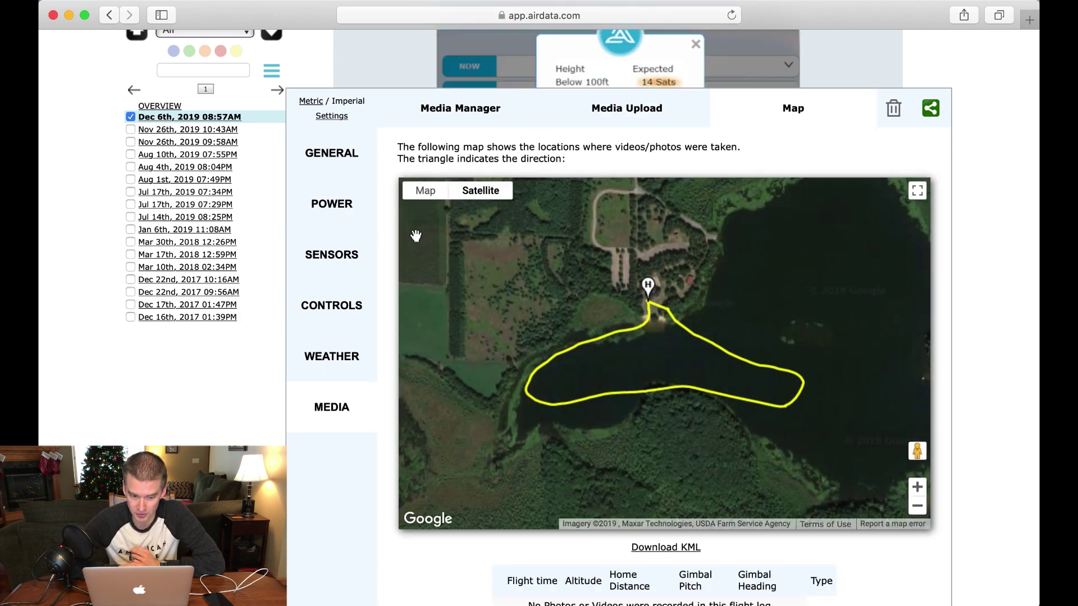
# Inspect battery cell deviations: minor 0, 0 and 58.7 per minute, no major deviations
pyautogui.click(327, 207)
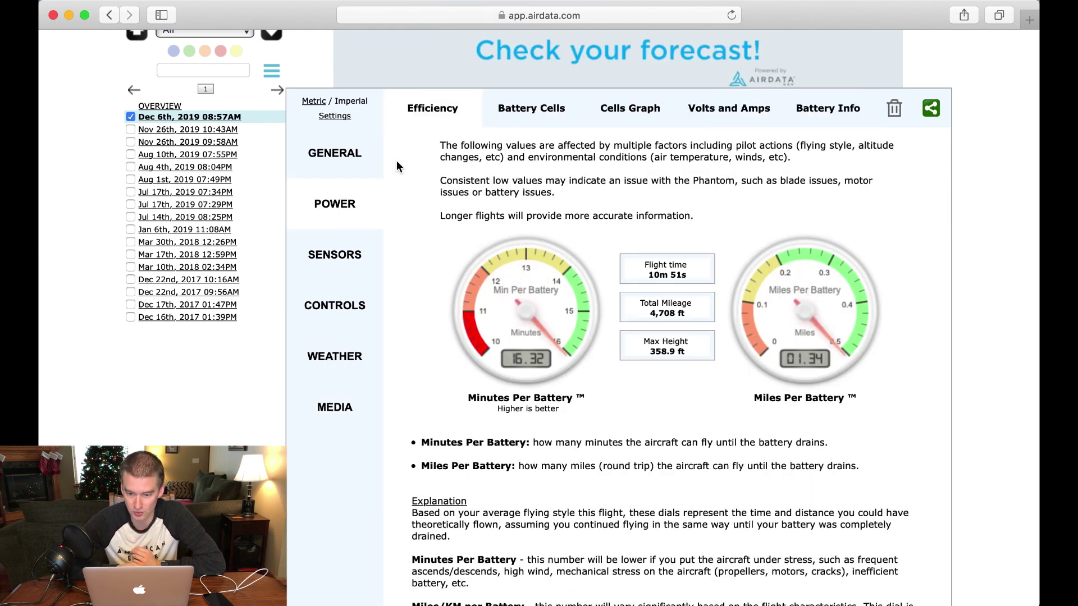
pyautogui.click(537, 108)
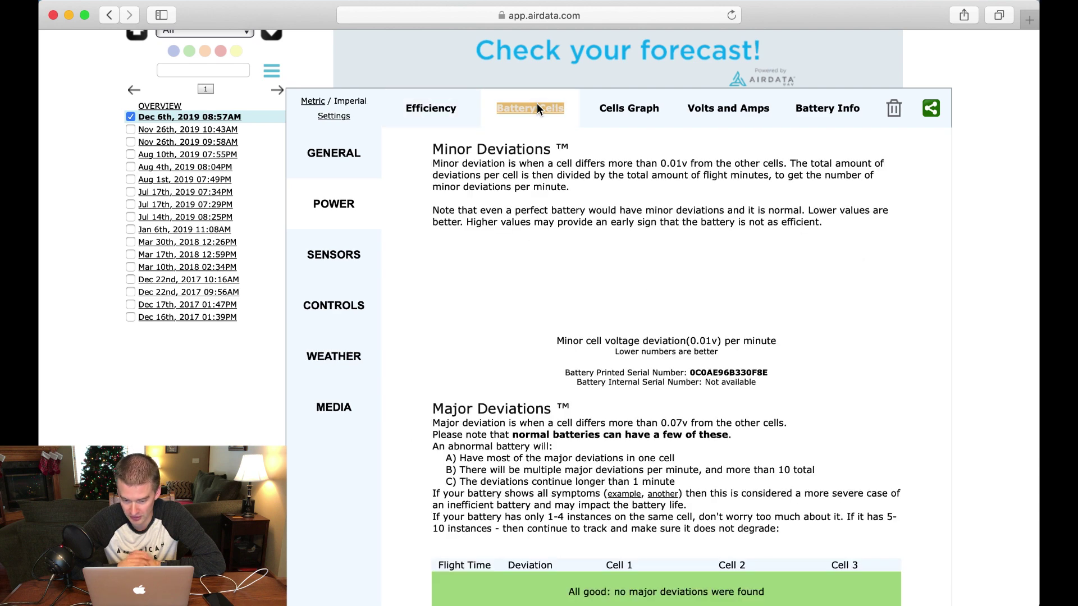
pyautogui.scroll(-3, 542, 361)
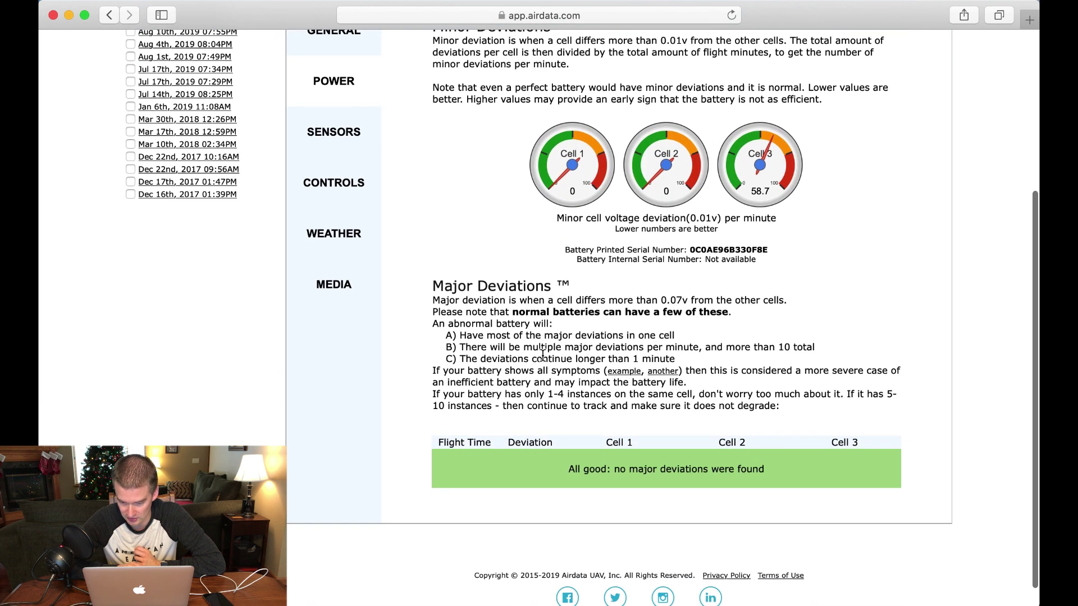
pyautogui.scroll(2, 542, 355)
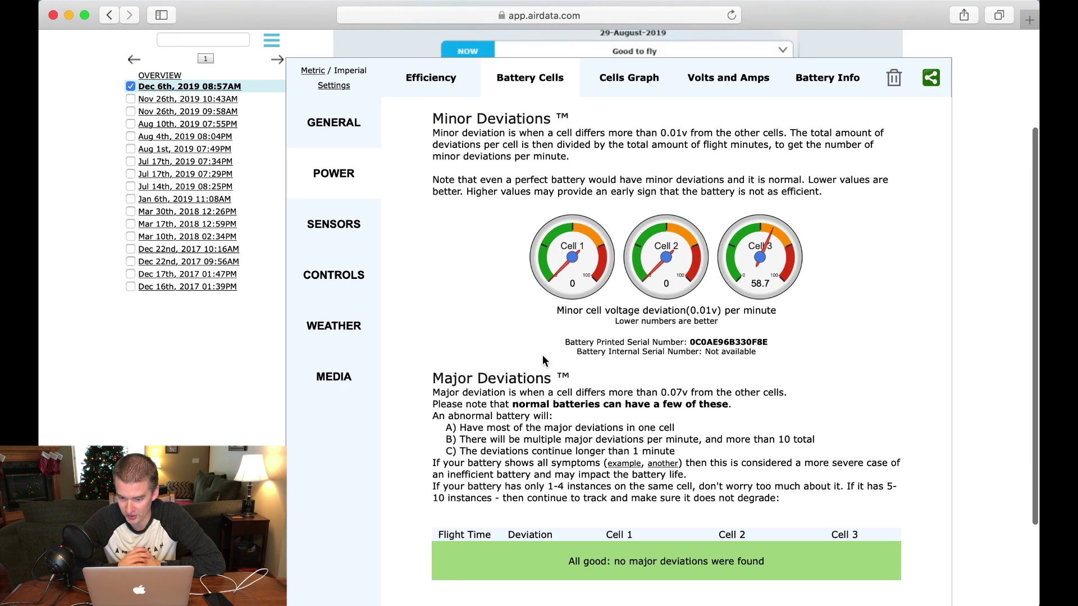
pyautogui.scroll(2, 542, 359)
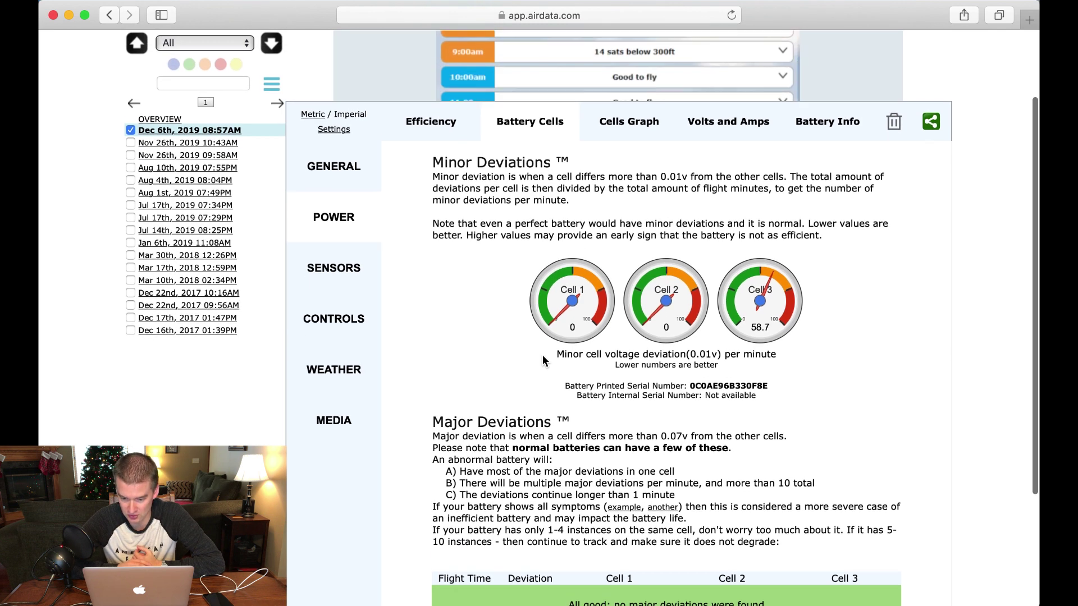
pyautogui.click(729, 46)
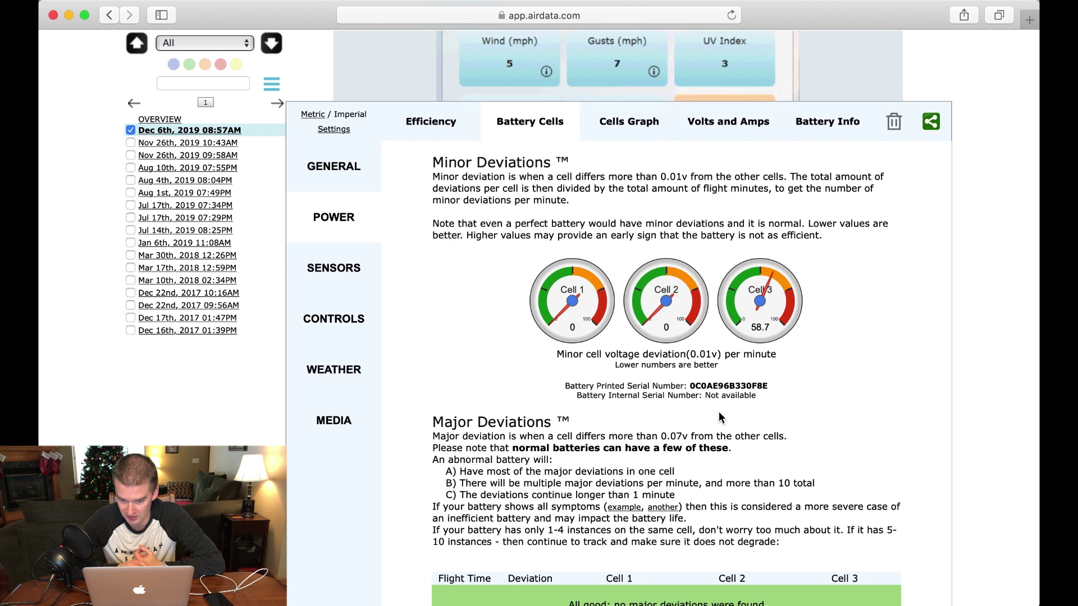
pyautogui.scroll(-4, 719, 412)
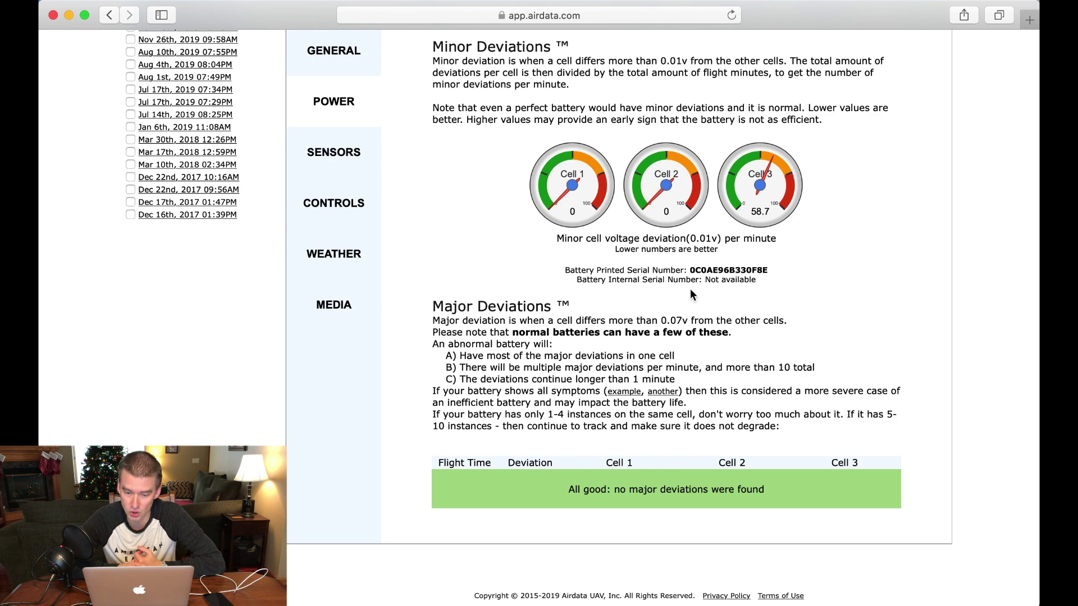
pyautogui.scroll(2, 689, 288)
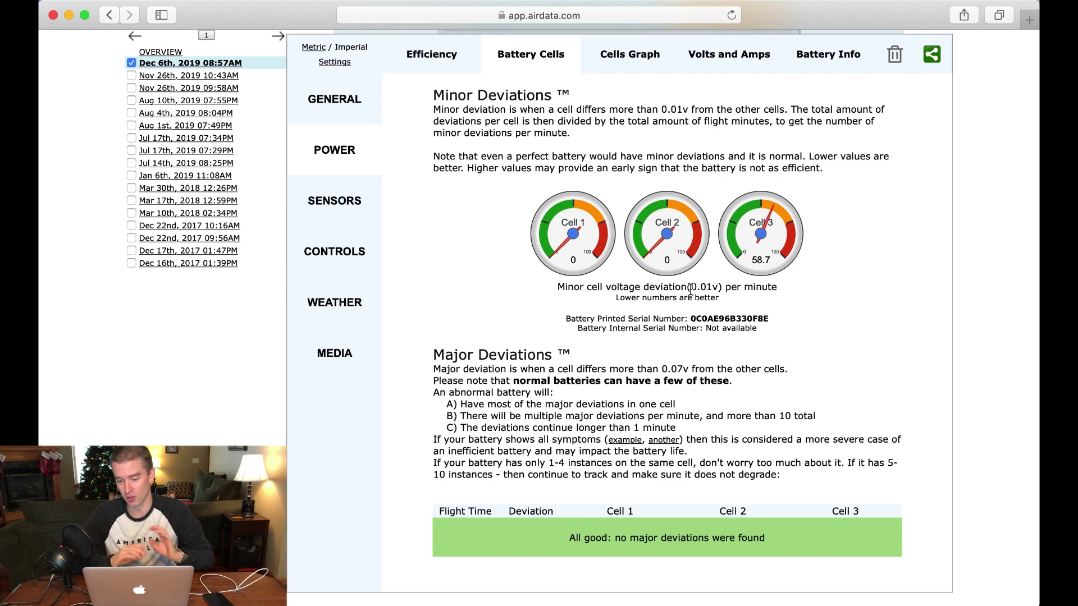
# Scroll through the Cells Graph voltage charts over the flight
pyautogui.click(619, 55)
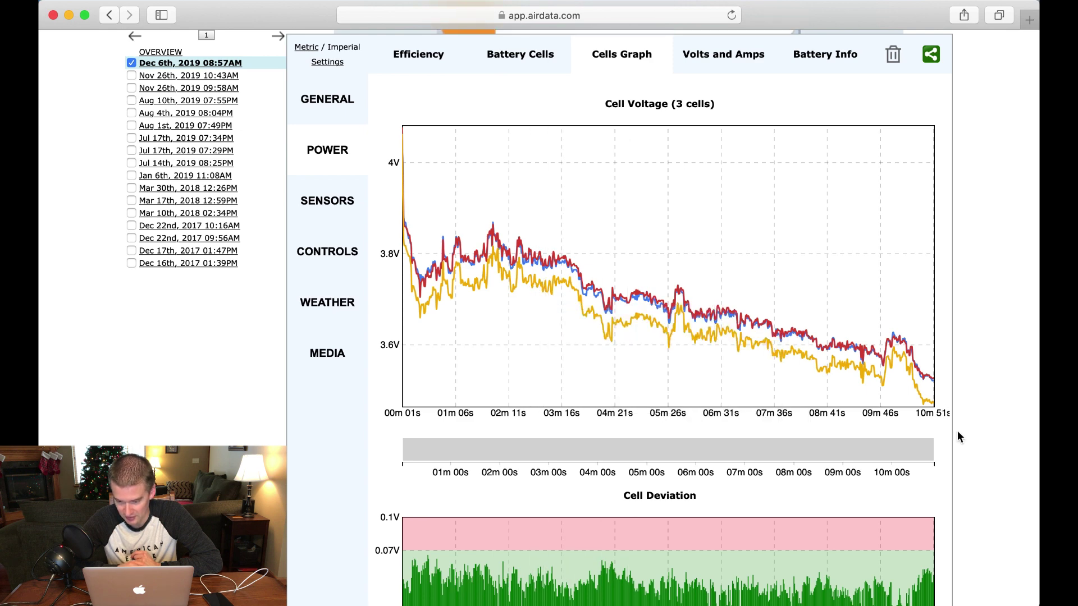
pyautogui.scroll(-7, 957, 432)
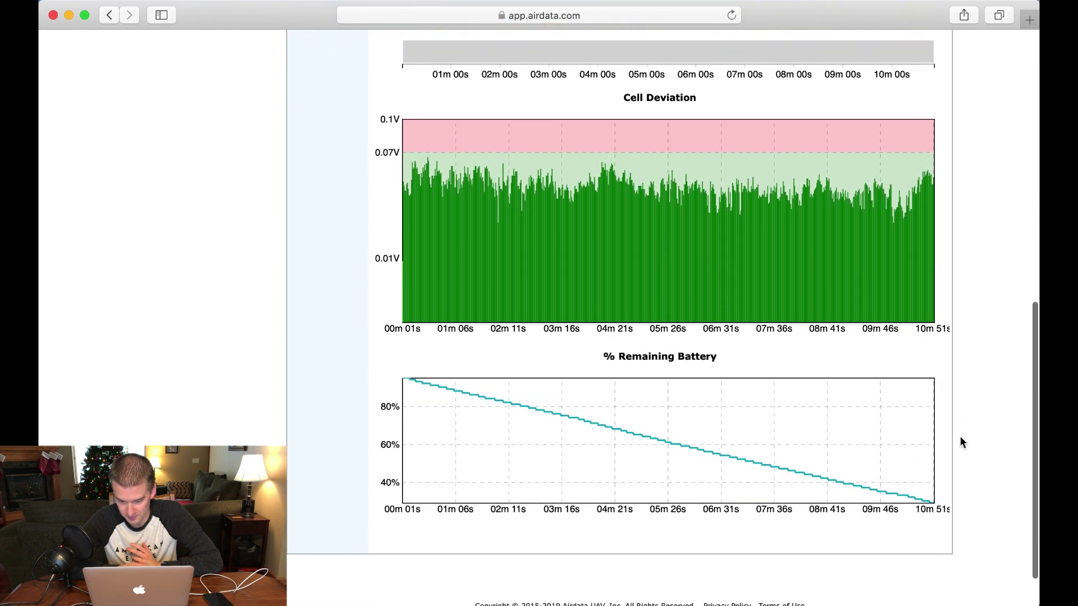
pyautogui.scroll(-1, 960, 438)
pyautogui.scroll(2, 960, 438)
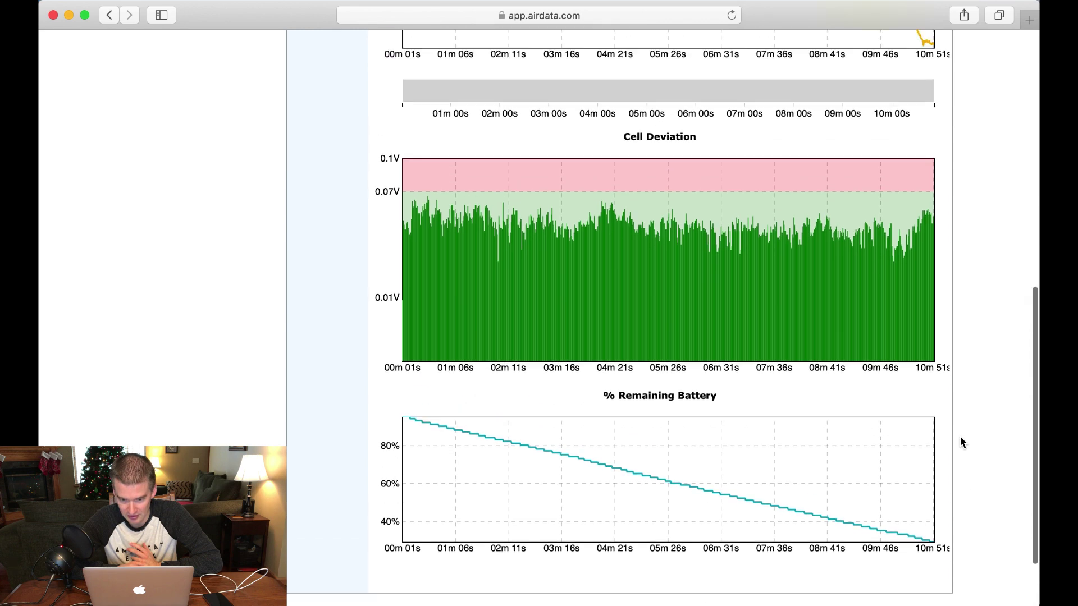
pyautogui.scroll(3, 959, 437)
pyautogui.scroll(-4, 960, 437)
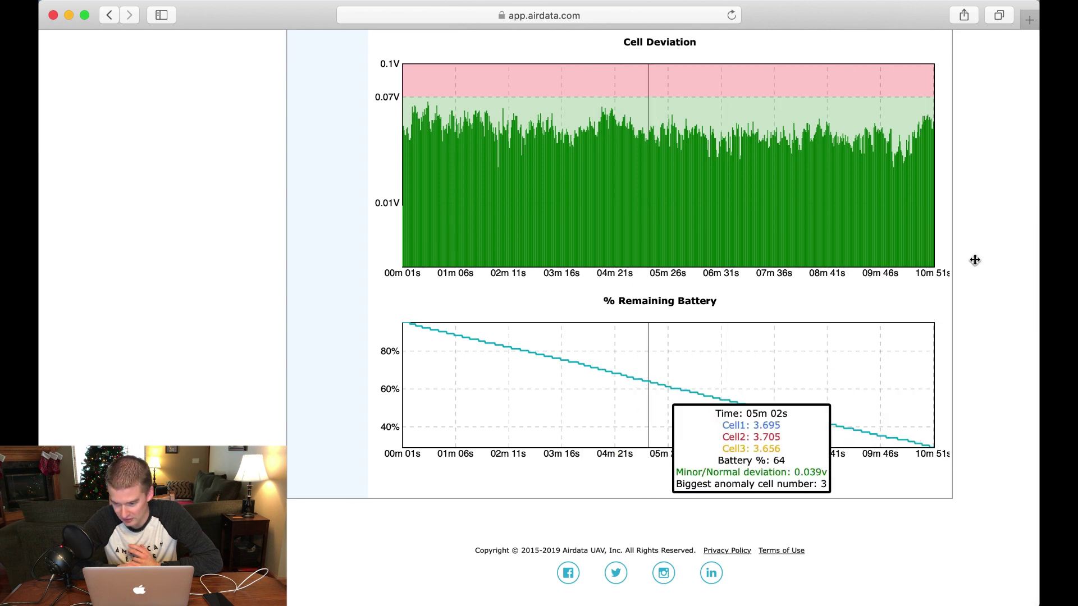
pyautogui.scroll(10, 974, 259)
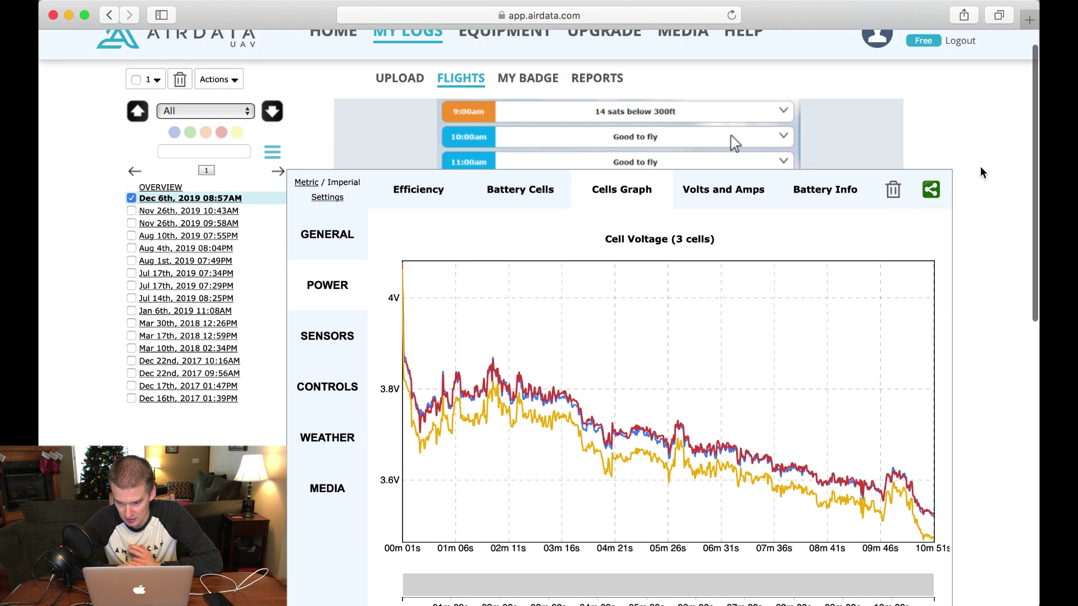
# Show amperage along the lake route, staying below 10A with no notable voltage drops
pyautogui.click(722, 191)
pyautogui.scroll(-3, 994, 373)
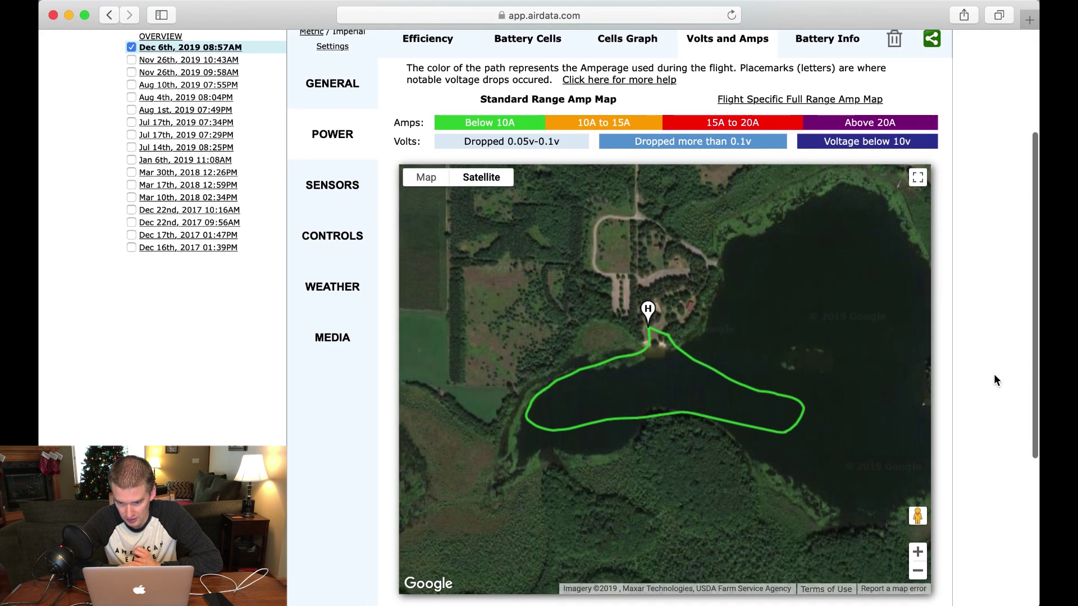
pyautogui.scroll(-3, 994, 374)
pyautogui.scroll(5, 994, 374)
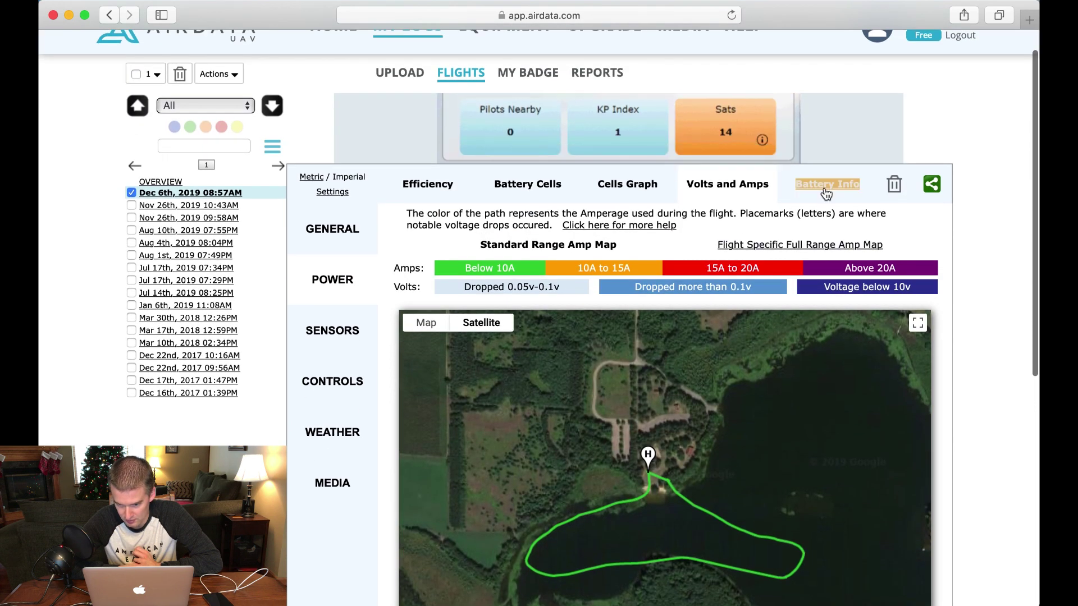
# Review Battery Info: 13 charges, 1349 mAh, 99% life, temperature rising 61.5f to 90.0f
pyautogui.click(824, 190)
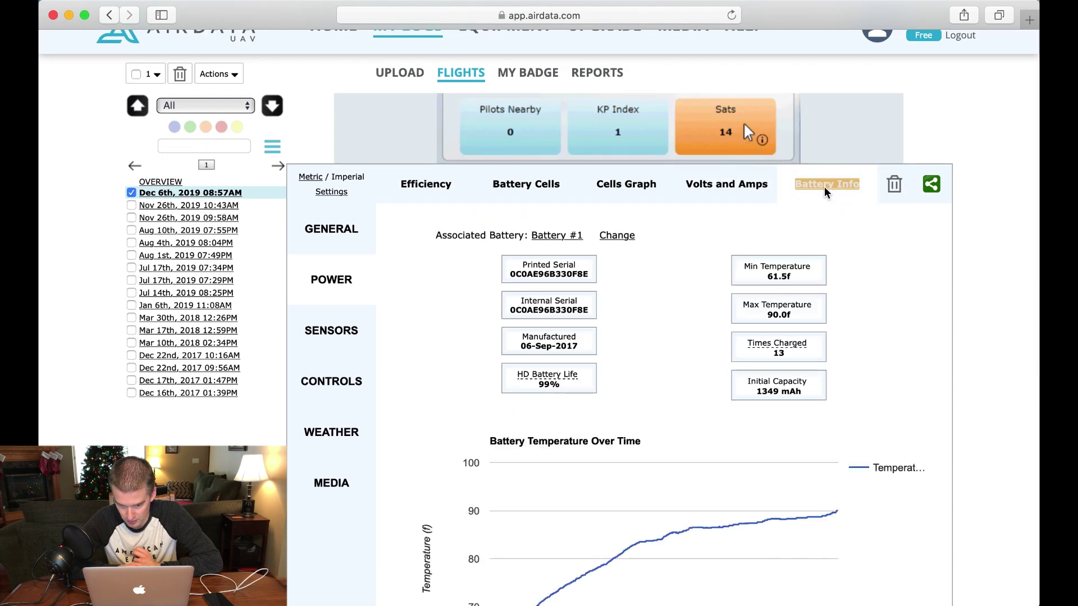
pyautogui.scroll(-2, 972, 341)
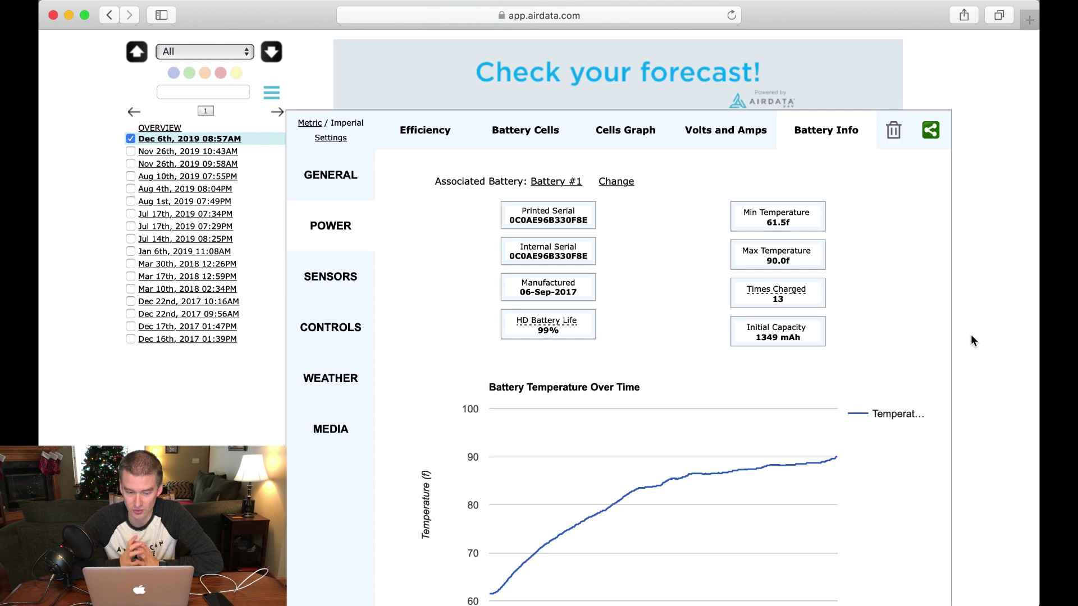
pyautogui.scroll(1, 777, 358)
pyautogui.scroll(-5, 777, 361)
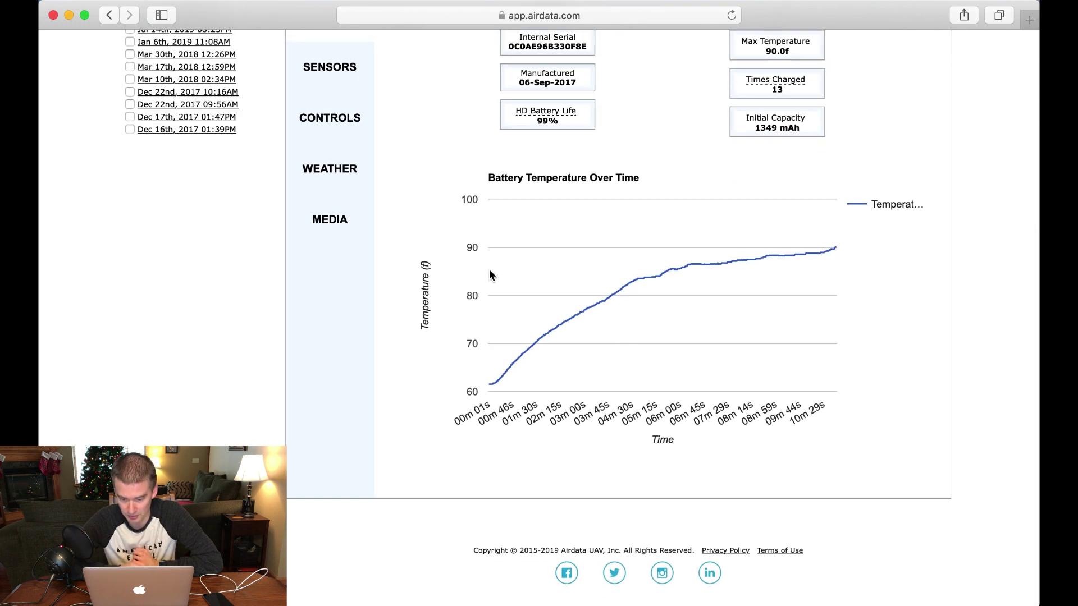
pyautogui.scroll(1, 415, 195)
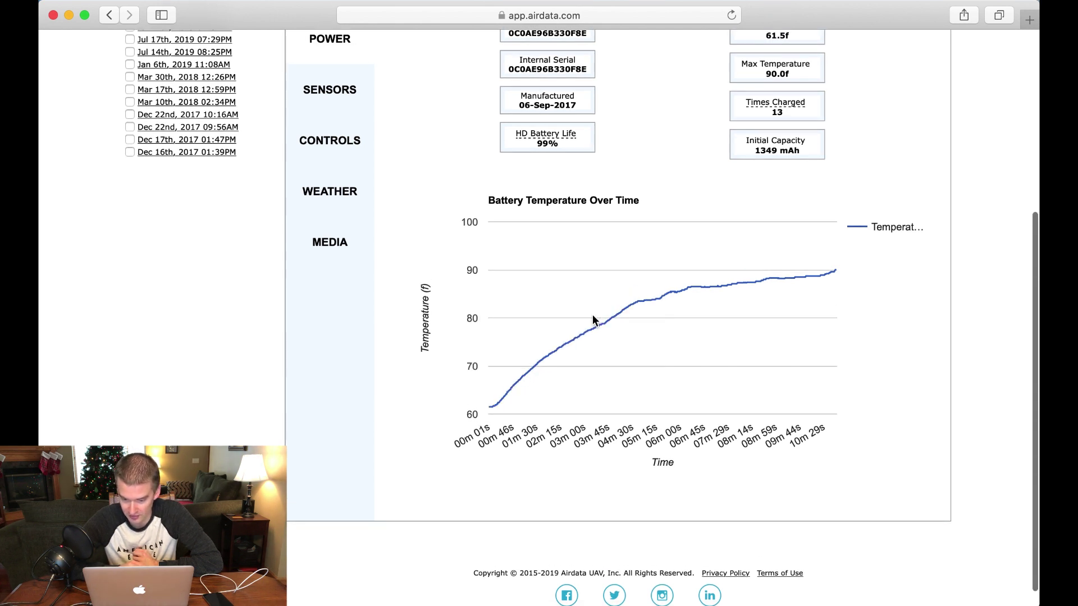
pyautogui.moveTo(609, 319)
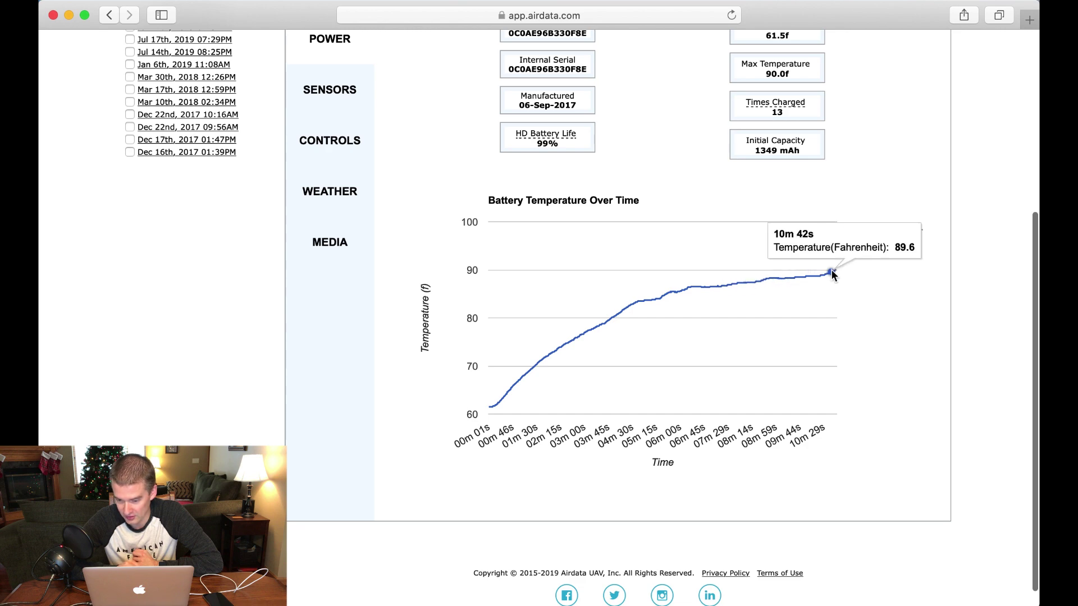
pyautogui.scroll(10, 856, 61)
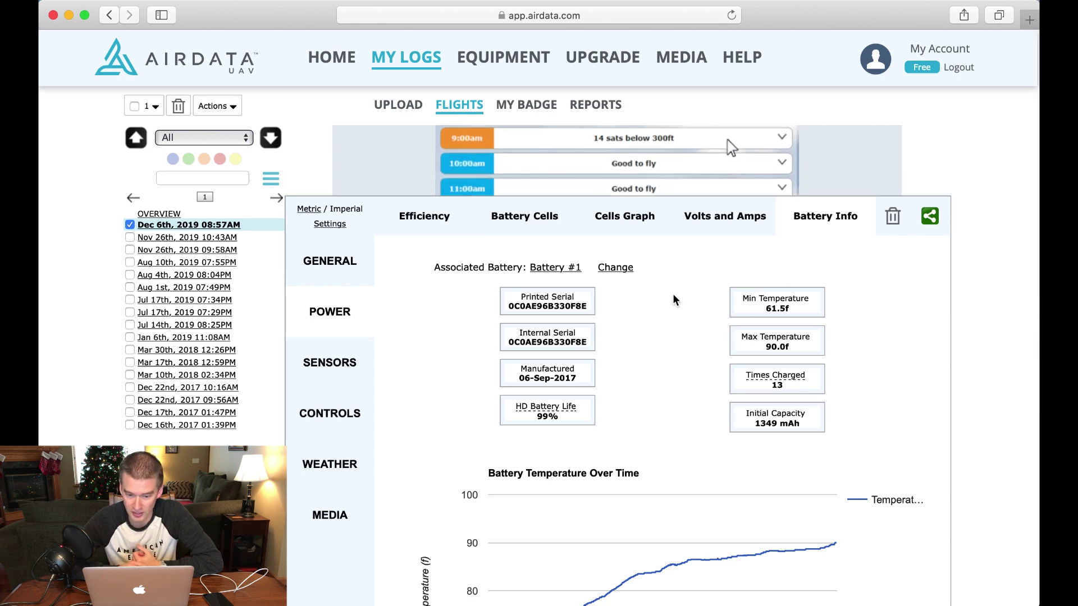
pyautogui.scroll(-3, 706, 345)
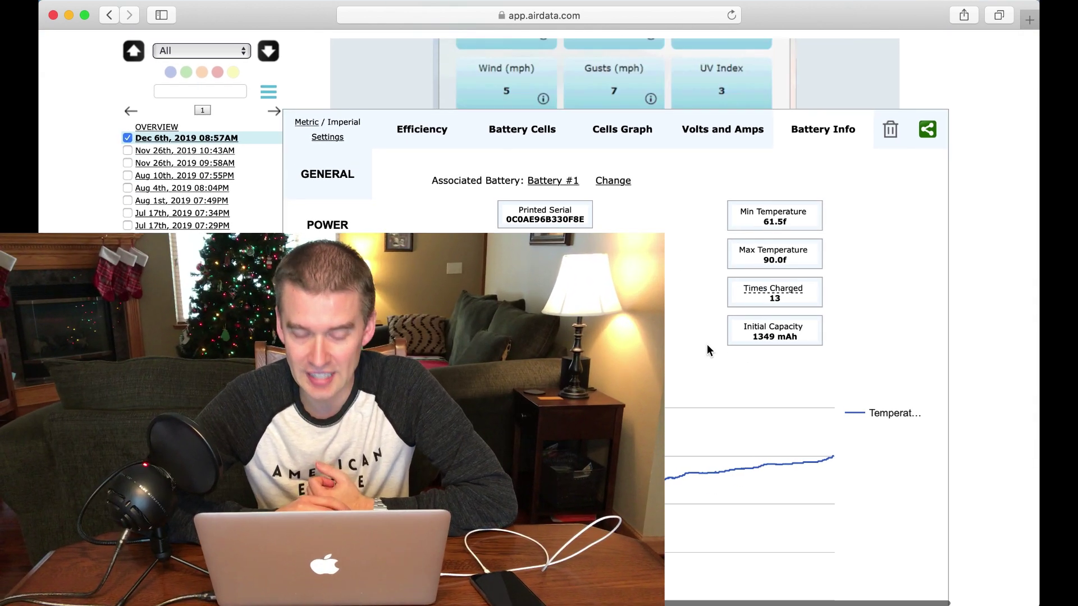